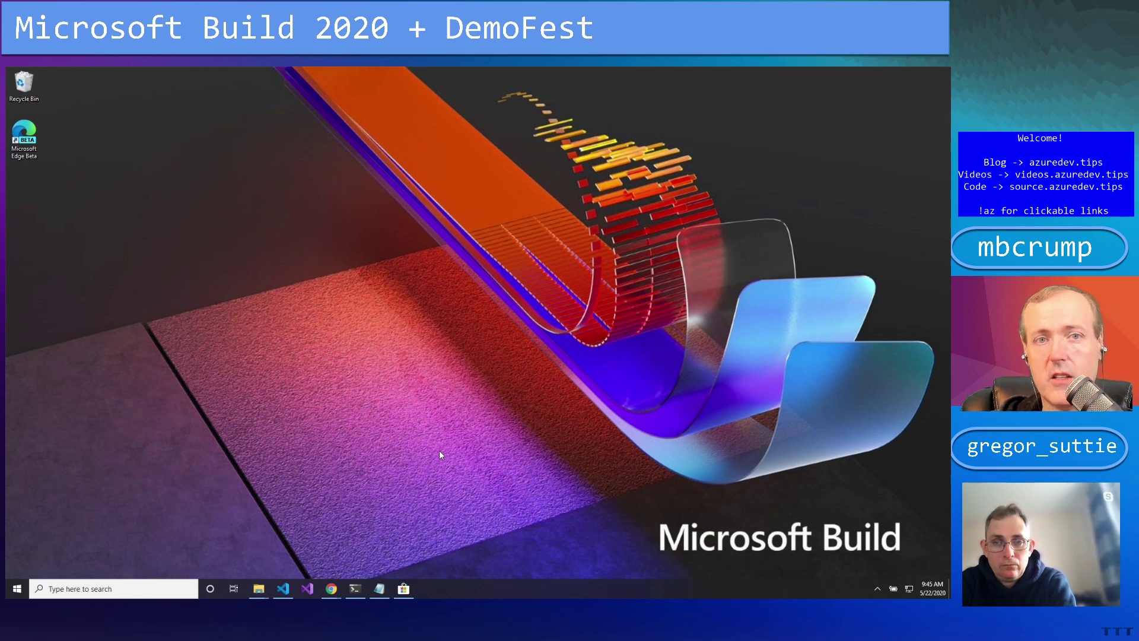
Open PowerToys Run and clear the leftover 'winget --help' query
key(alt+space)
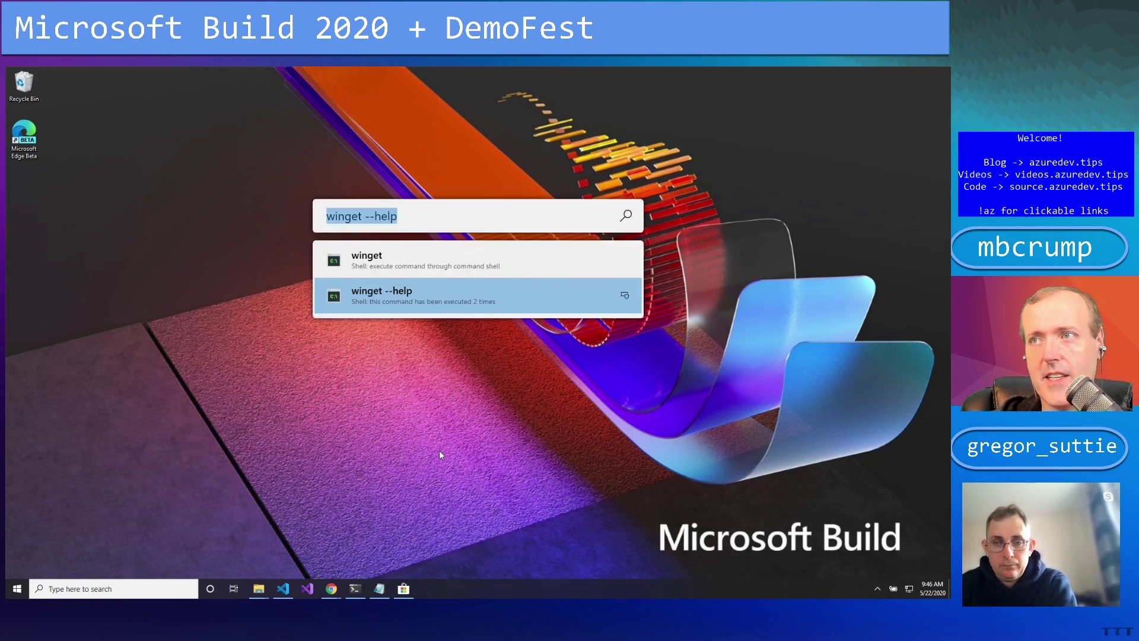
key(BackSpace)
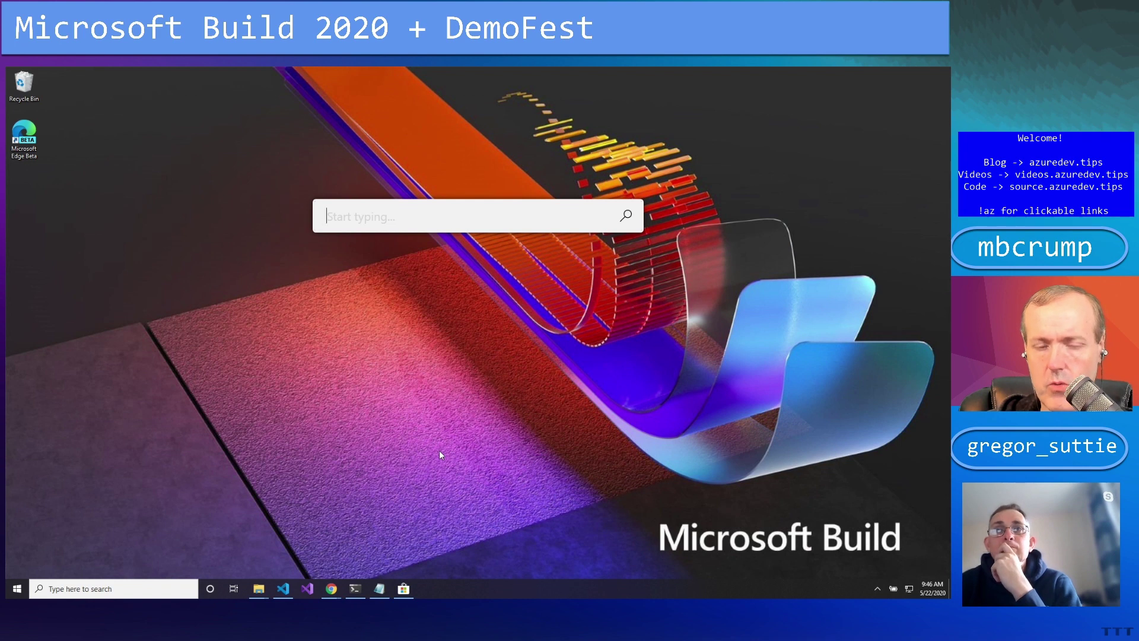
Search for files with *.docx, change it to *.json, then clear the search box
text(*)
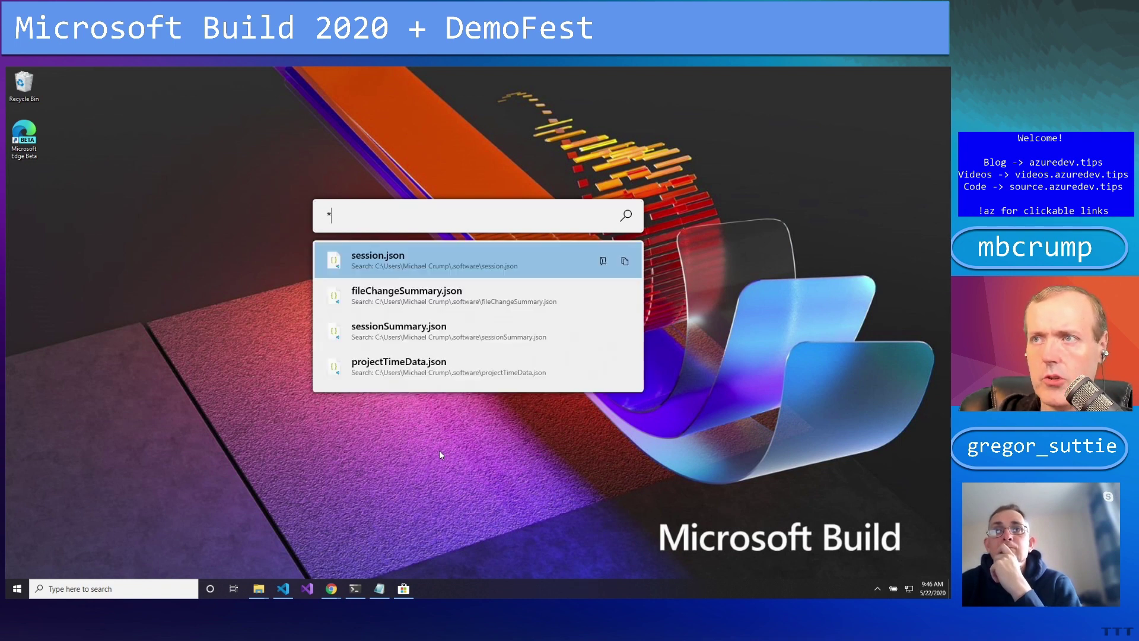
text(.docx)
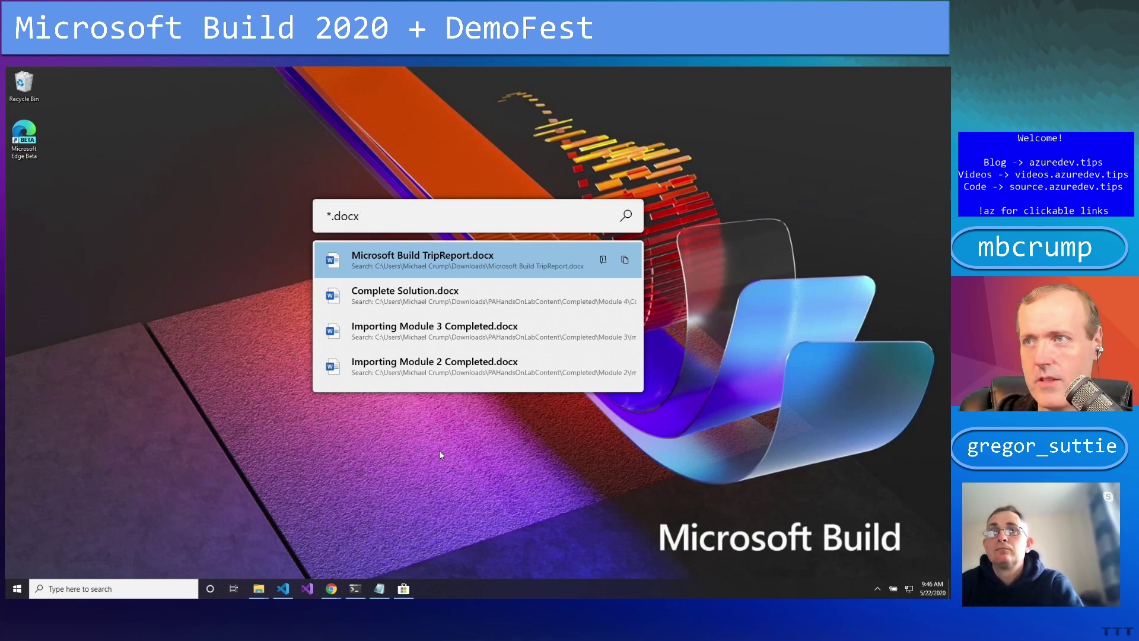
key(BackSpace)
key(BackSpace)
key(BackSpace)
key(BackSpace)
text(json)
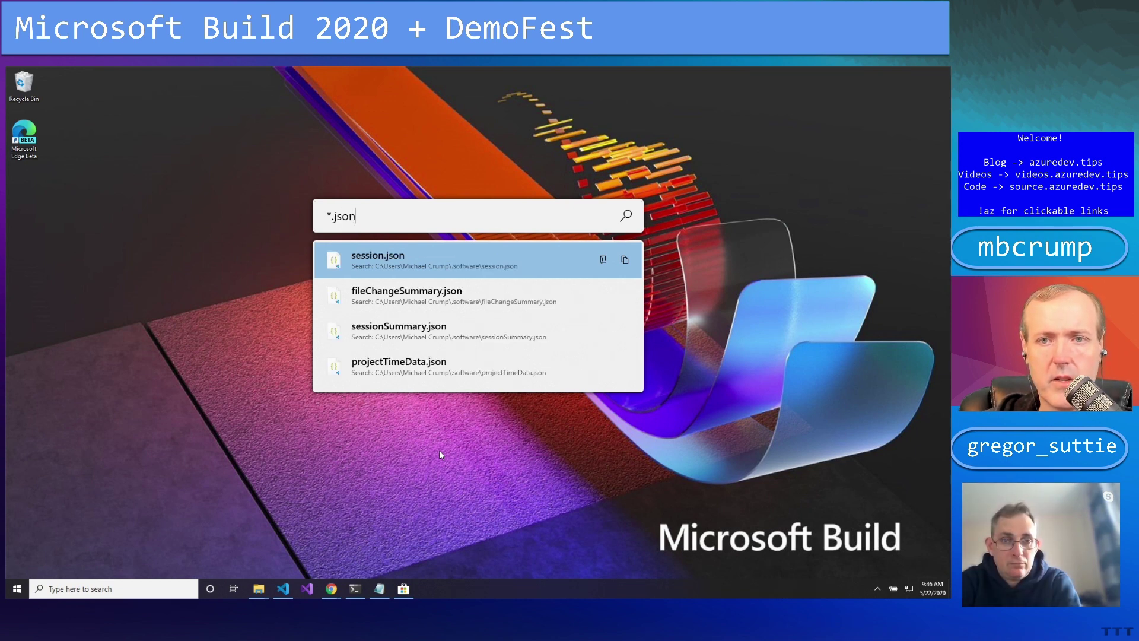
key(BackSpace)
key(BackSpace)
key(BackSpace)
key(BackSpace)
key(BackSpace)
key(BackSpace)
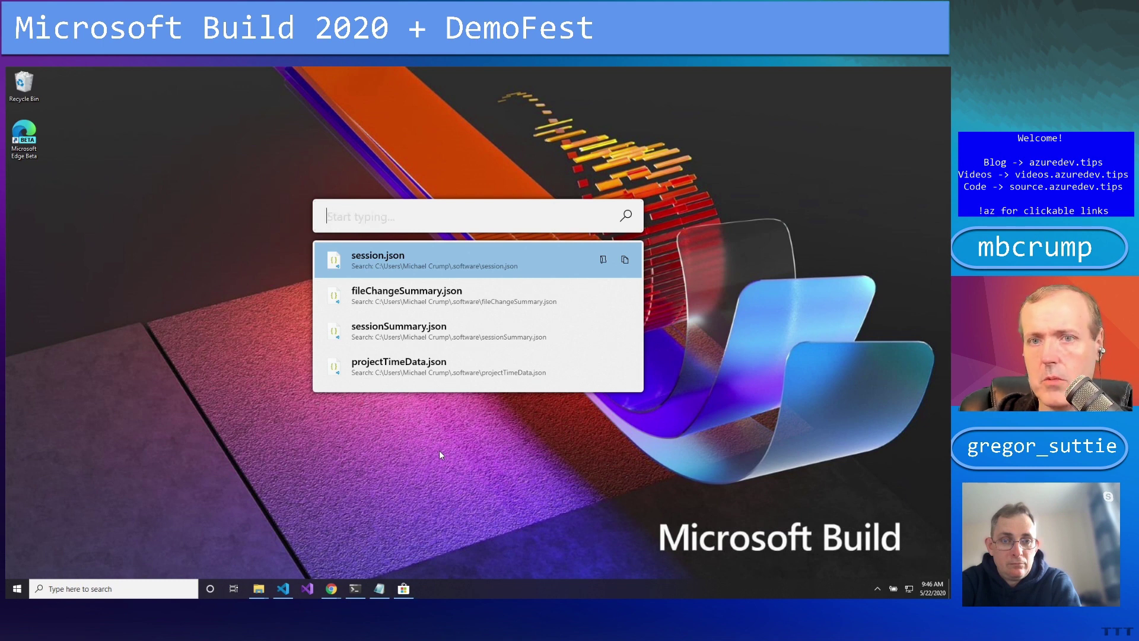
Search 'Visual' to show Visual Studio Code's Run As Administrator and folder actions, then close the launcher
text(Visua)
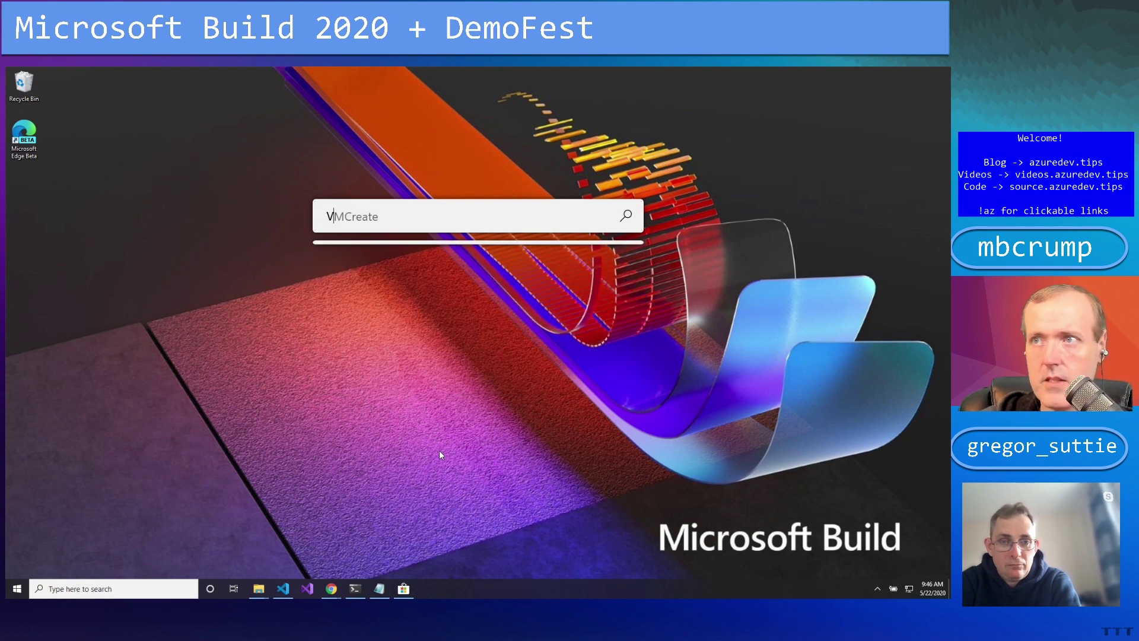
text(l)
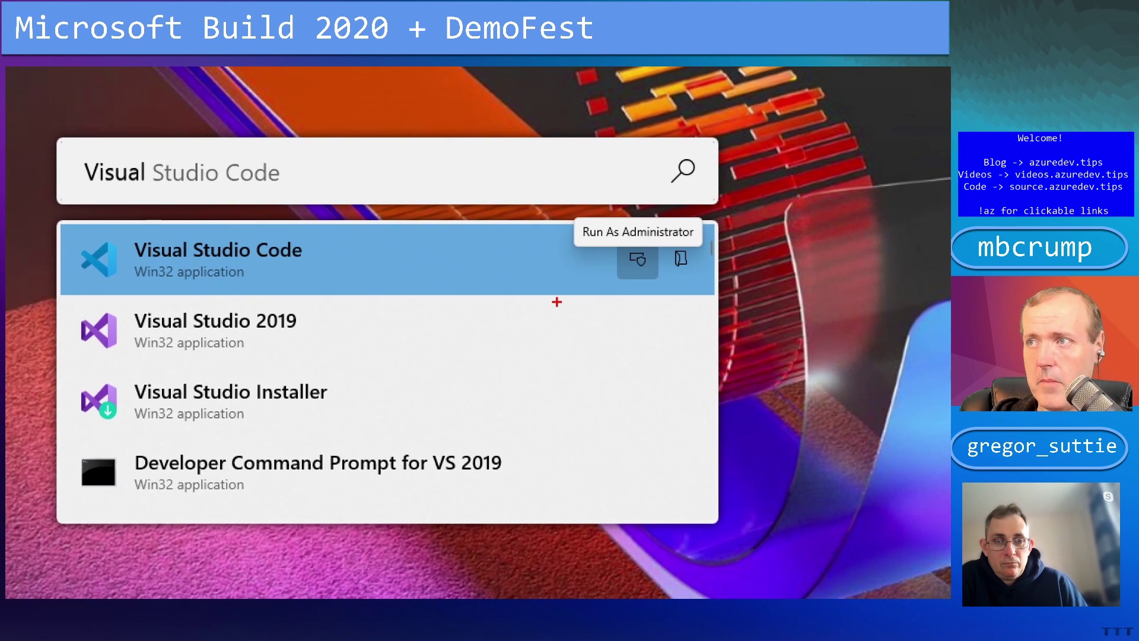
mouse_move(475, 370)
mouse_down()
mouse_move(627, 267)
mouse_move(619, 296)
mouse_up()
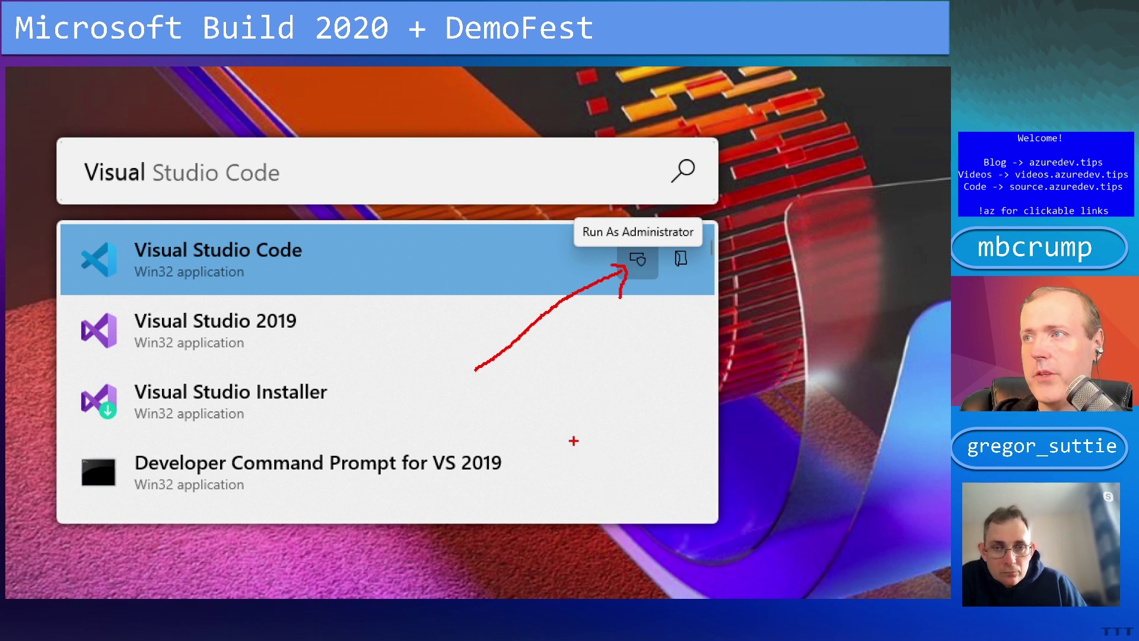
mouse_move(594, 409)
mouse_down()
mouse_move(700, 321)
mouse_move(688, 274)
mouse_move(690, 289)
mouse_move(813, 244)
mouse_up()
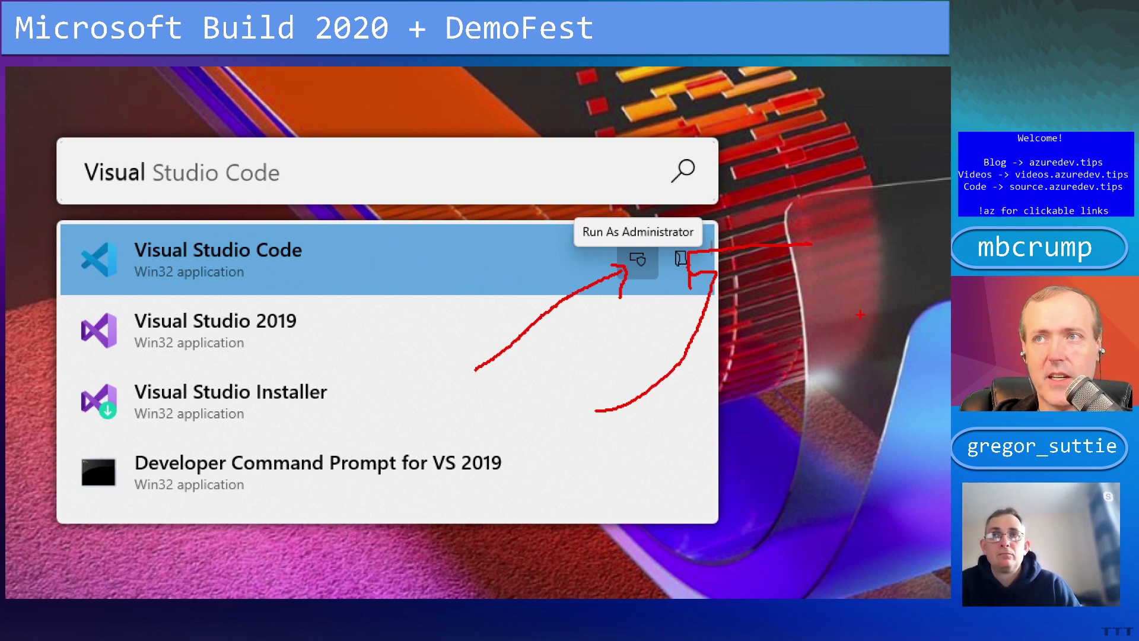
key(Escape)
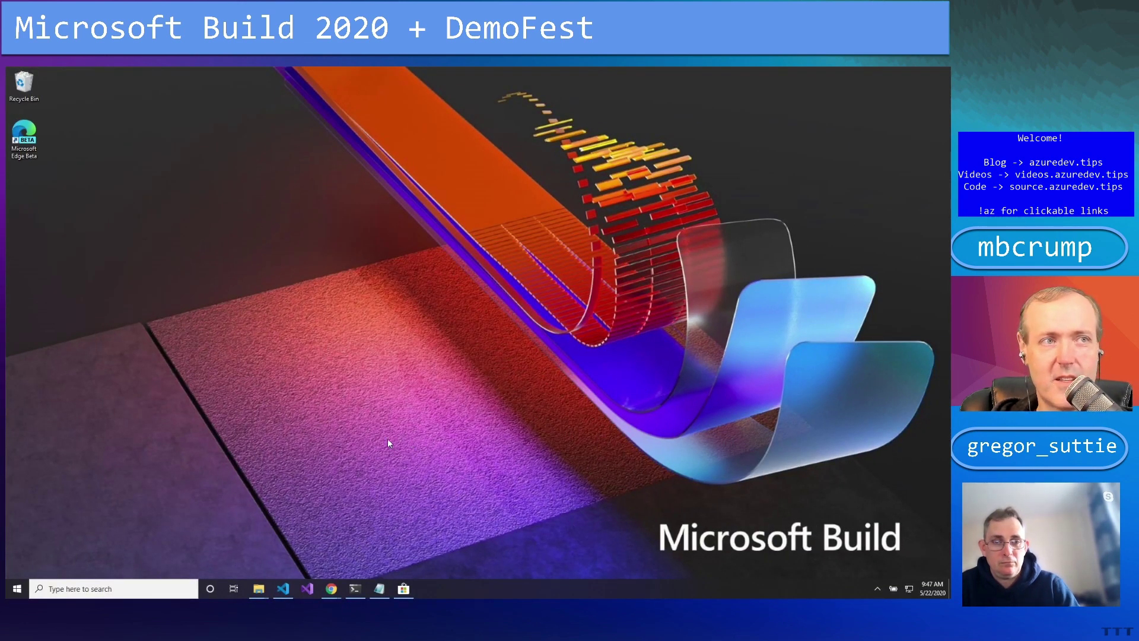
Run Visual Studio as administrator from its pinned taskbar shortcut menu
right_click(451, 587)
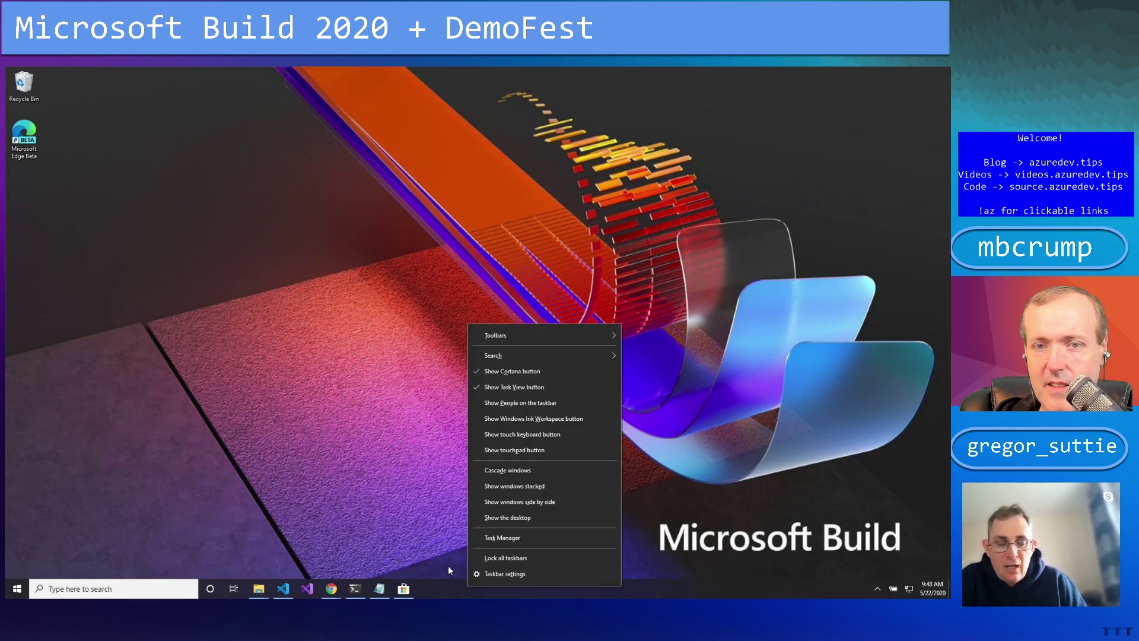
click(452, 587)
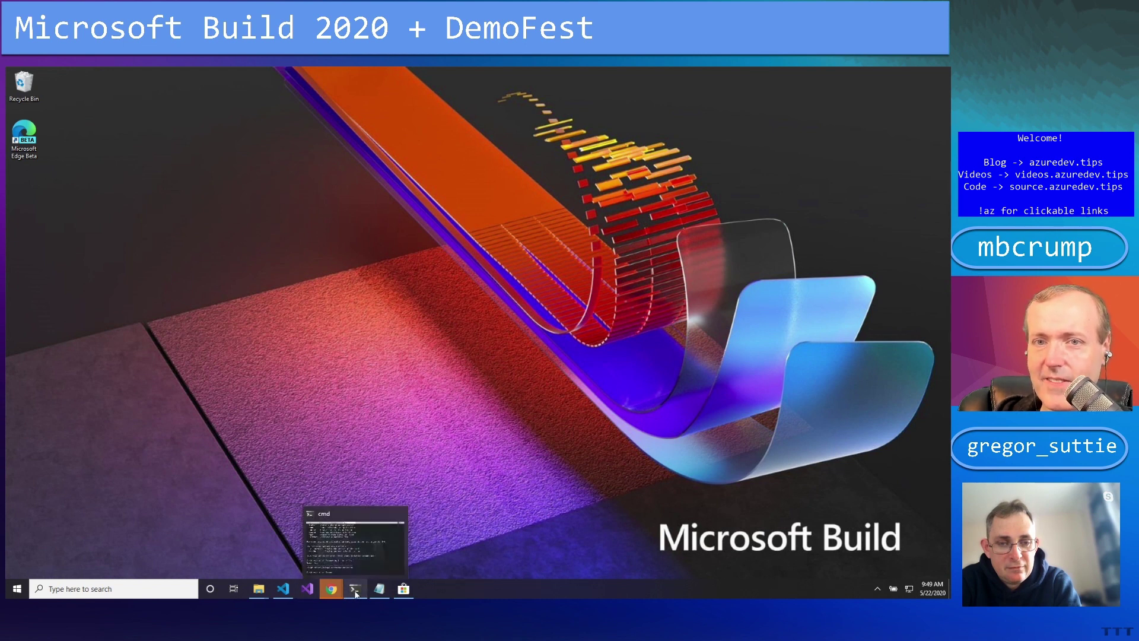
shift+right_click(358, 591)
shift+right_click(308, 590)
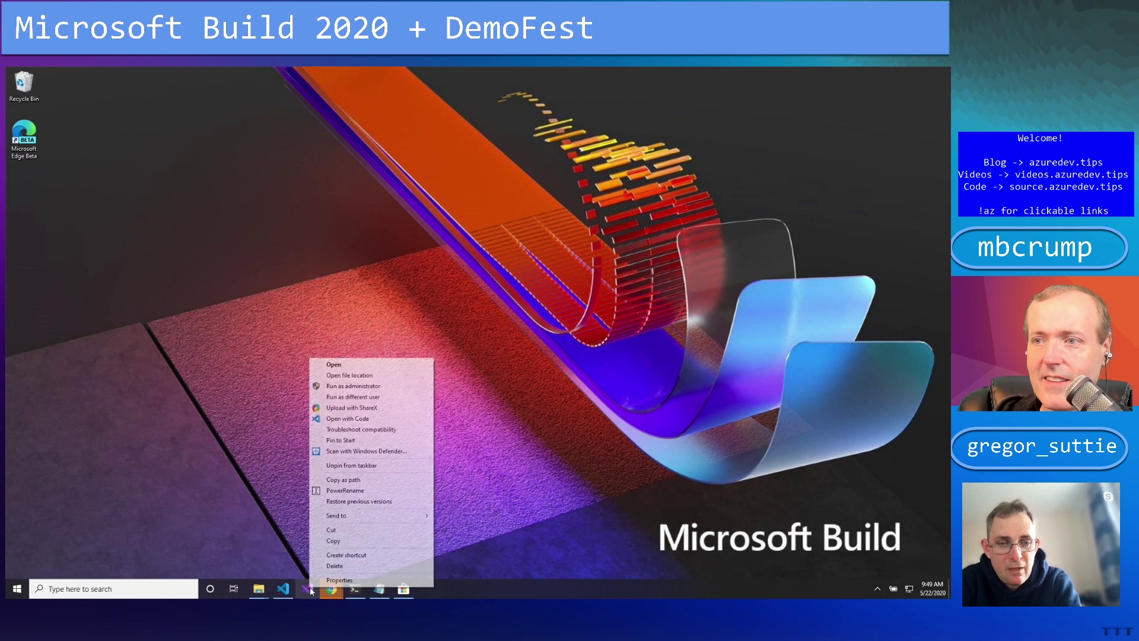
click(350, 387)
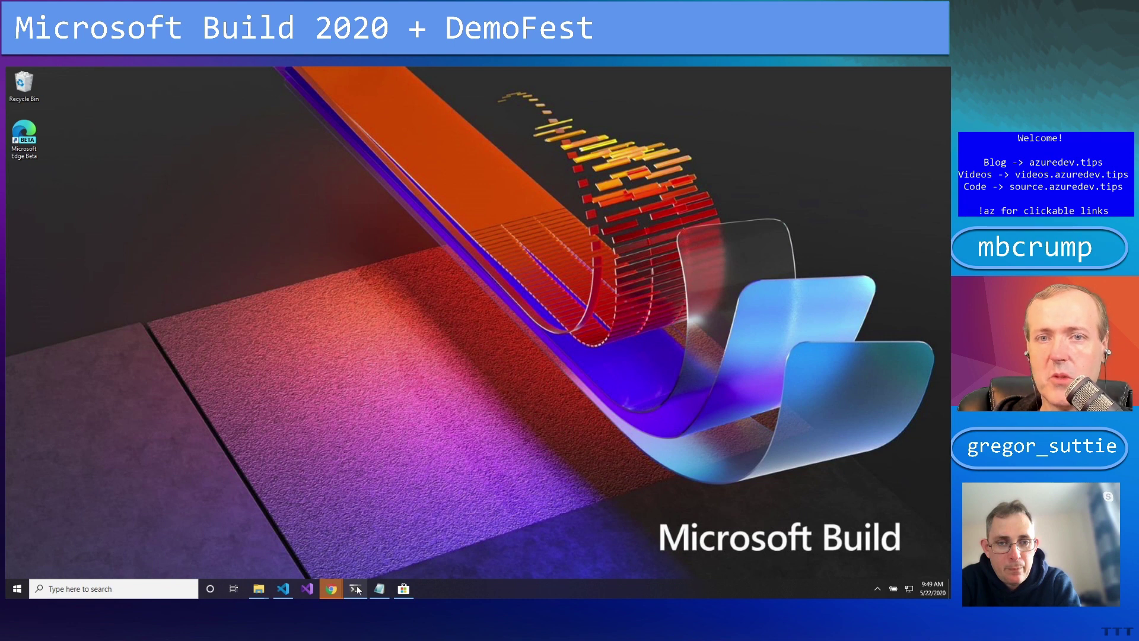
Find 'powershell' in Windows Search and launch Windows PowerShell as administrator
mouse_move(358, 589)
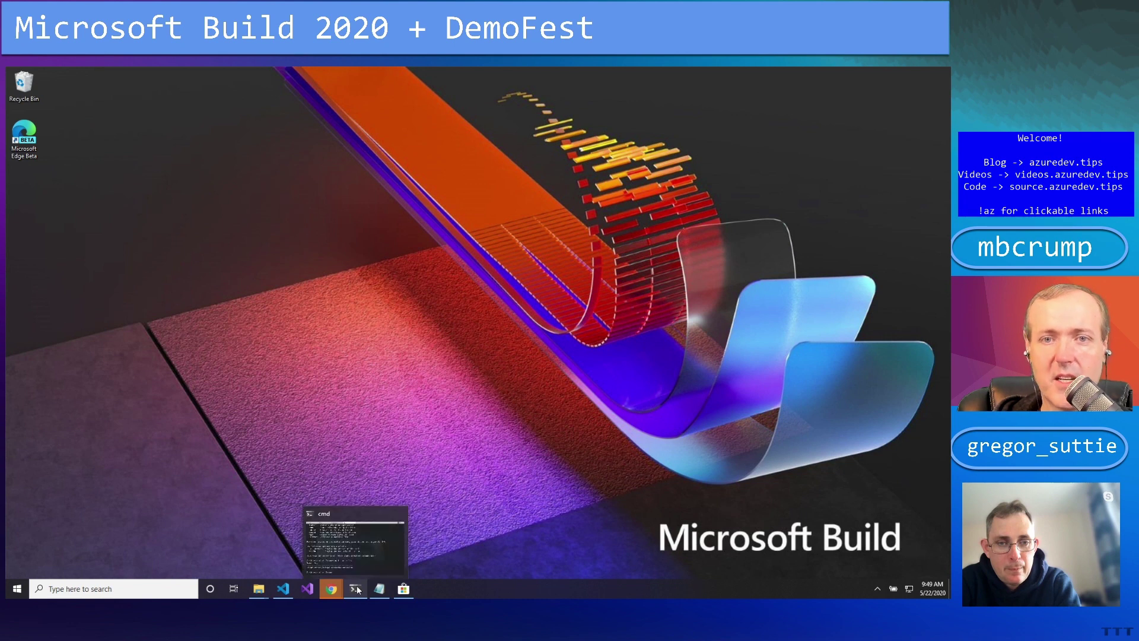
click(129, 590)
text(powe)
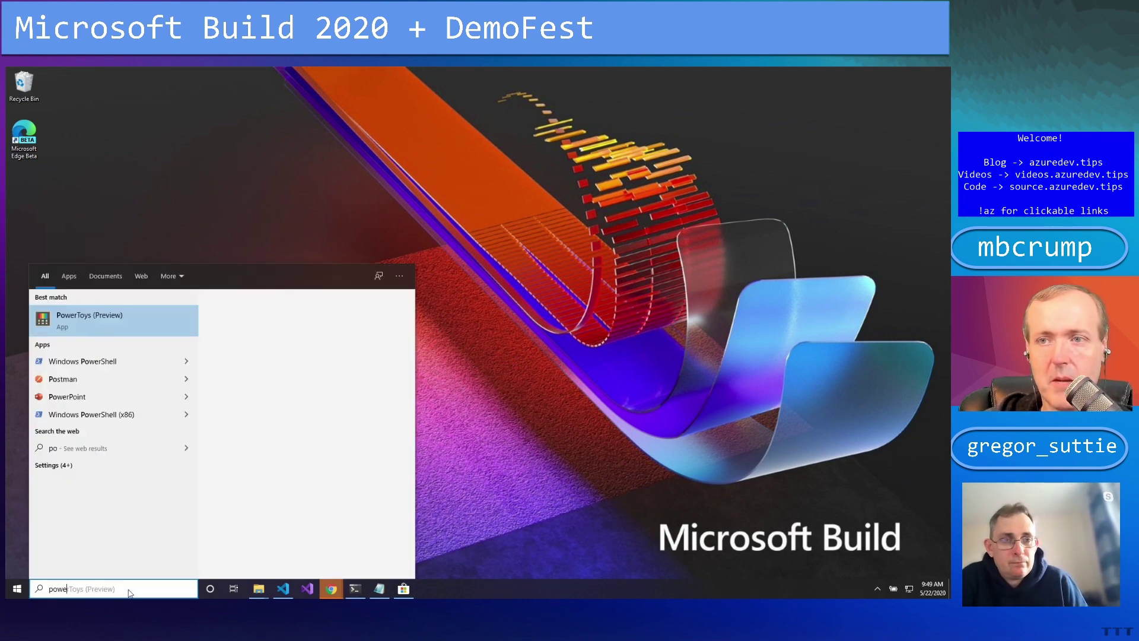
text(rshell)
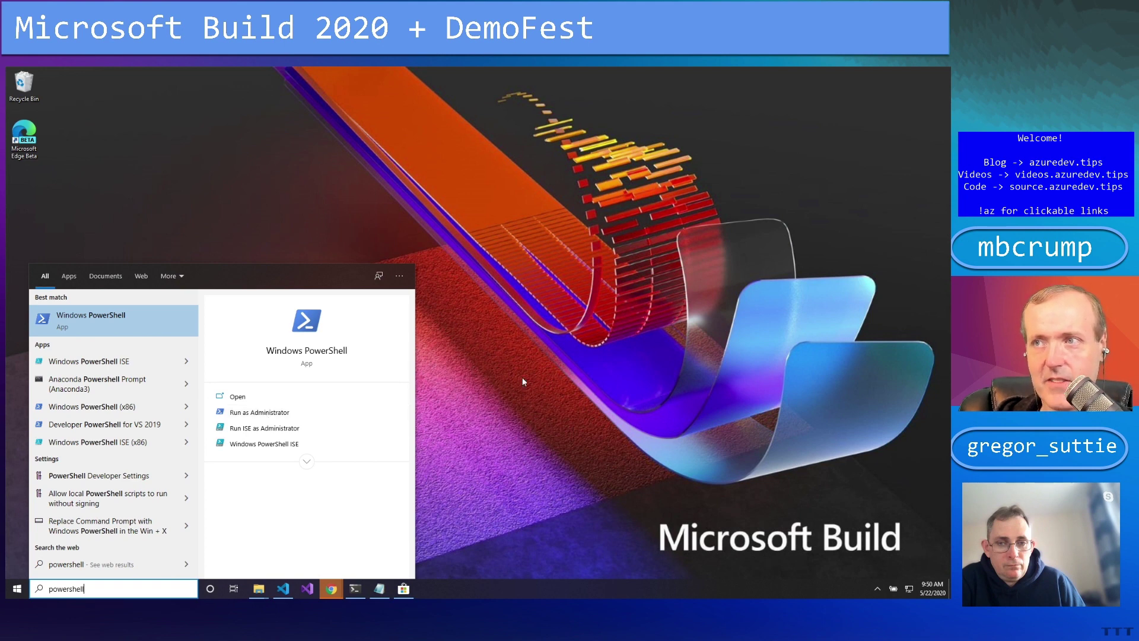
click(591, 352)
Launch Windows PowerShell from a 'powershell' search in PowerToys Run, then reopen the launcher empty
key(alt+space)
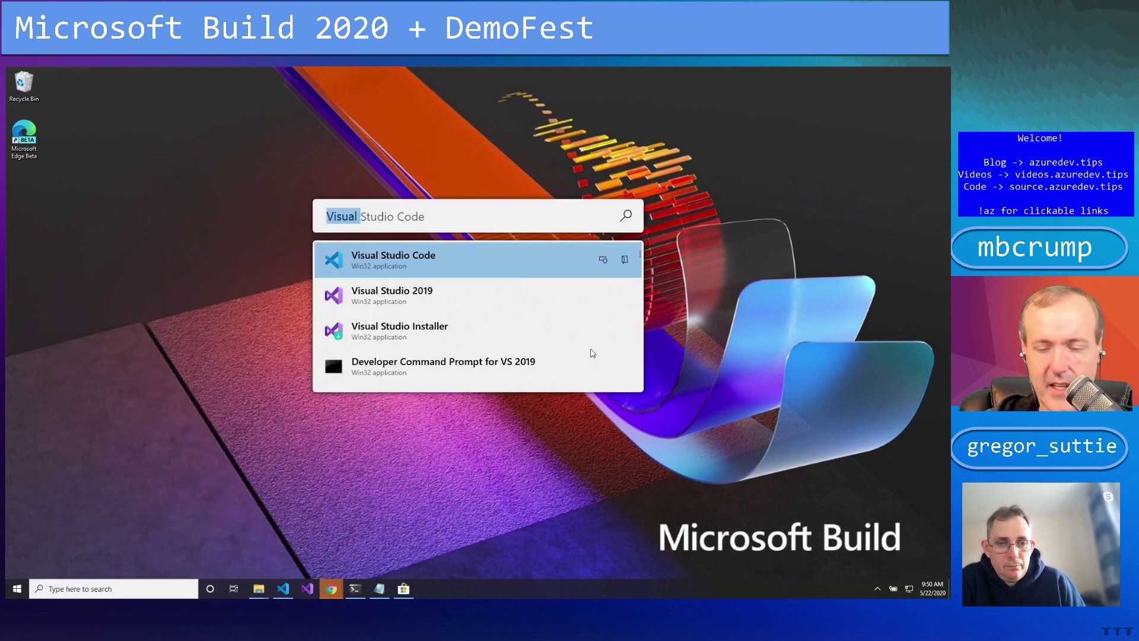
key(BackSpace)
text(powershell)
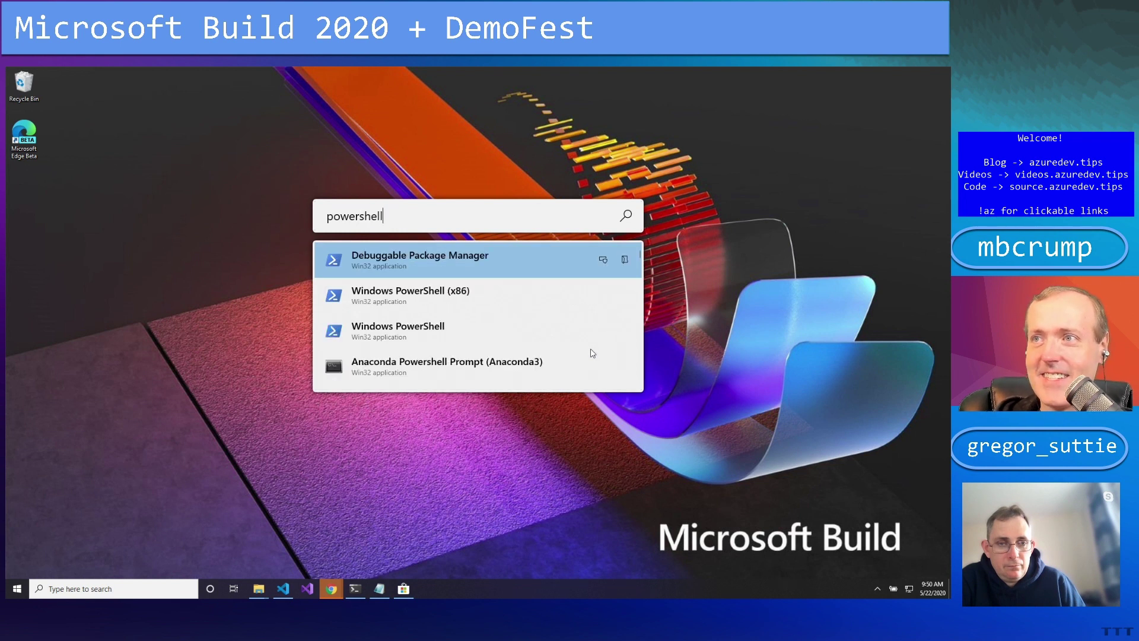
key(Down)
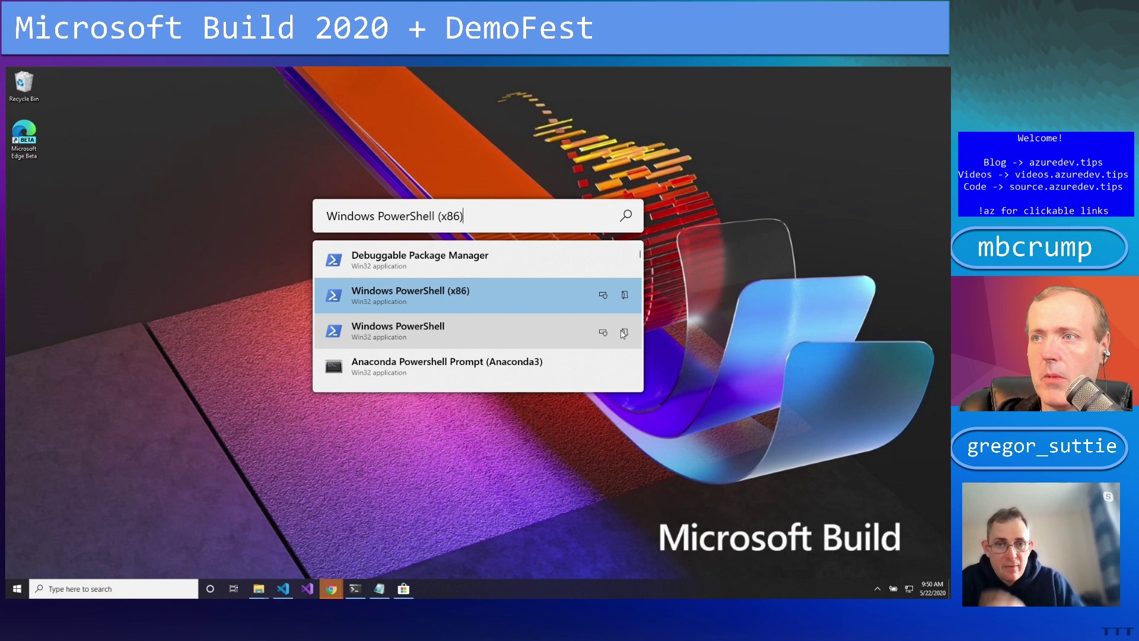
key(Down)
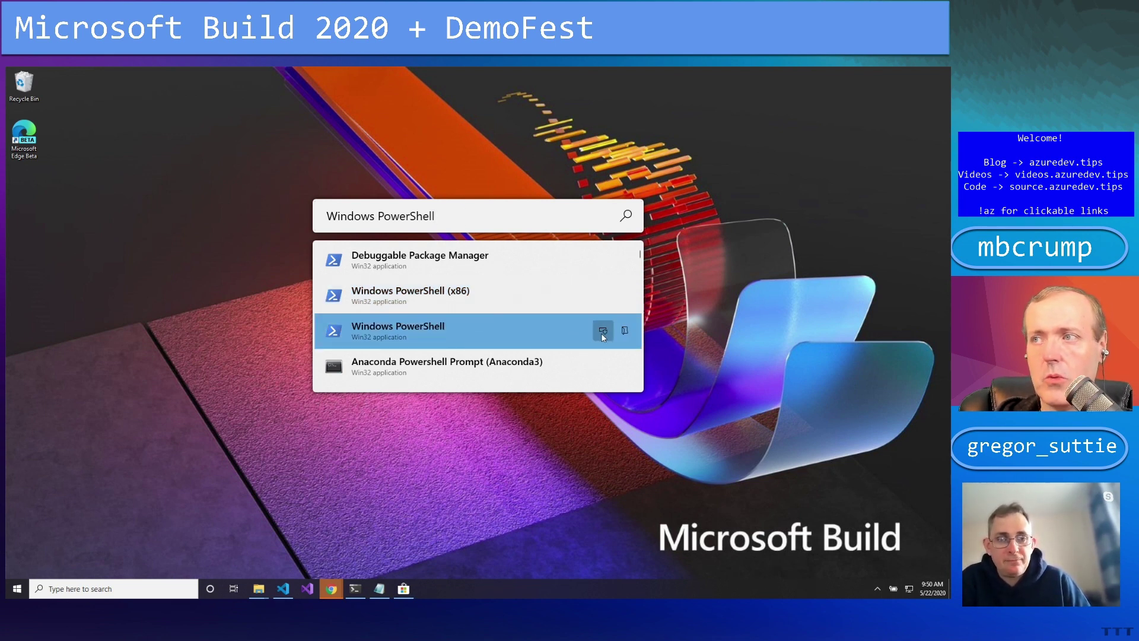
key(Return)
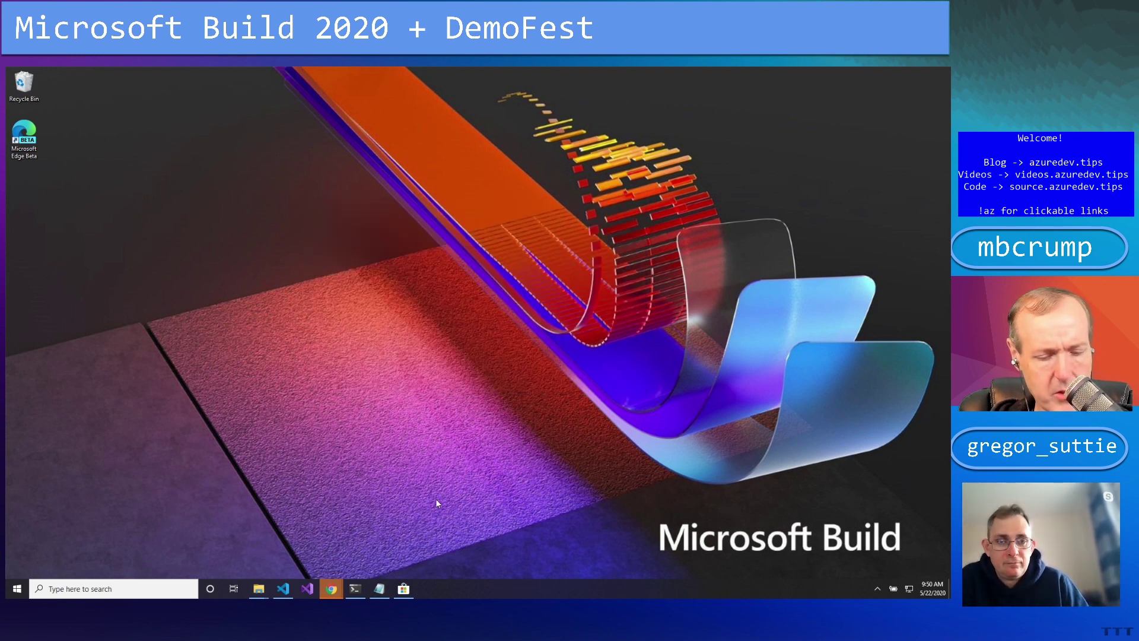
key(alt+space)
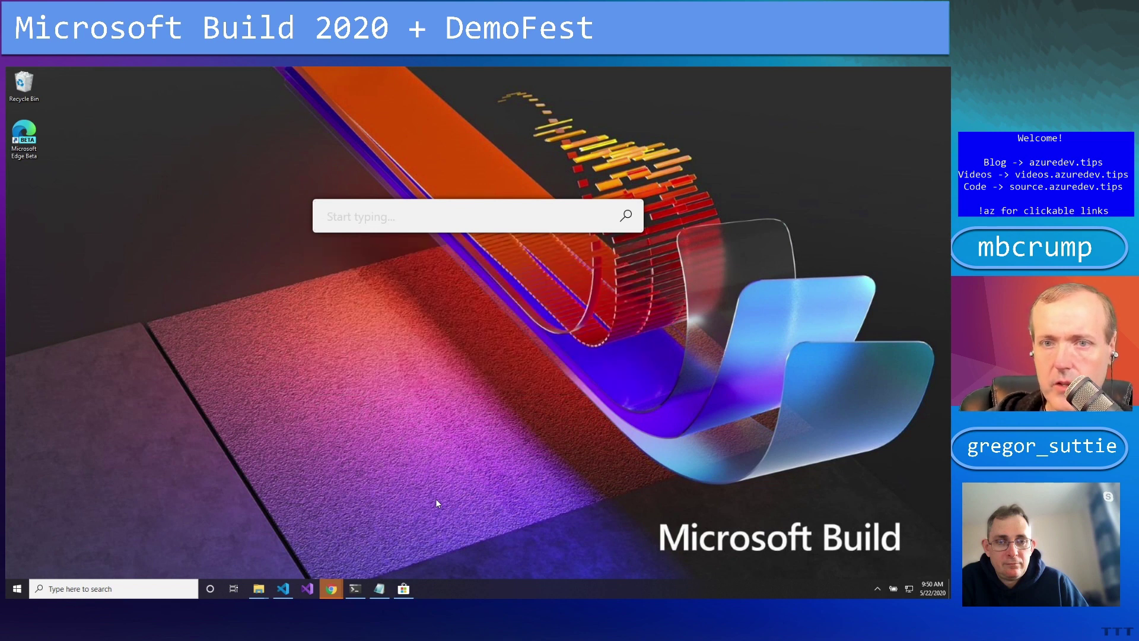
Calculate 86+32 (118) and 86+34 (120) in the launcher, then clear the query
text(86+32)
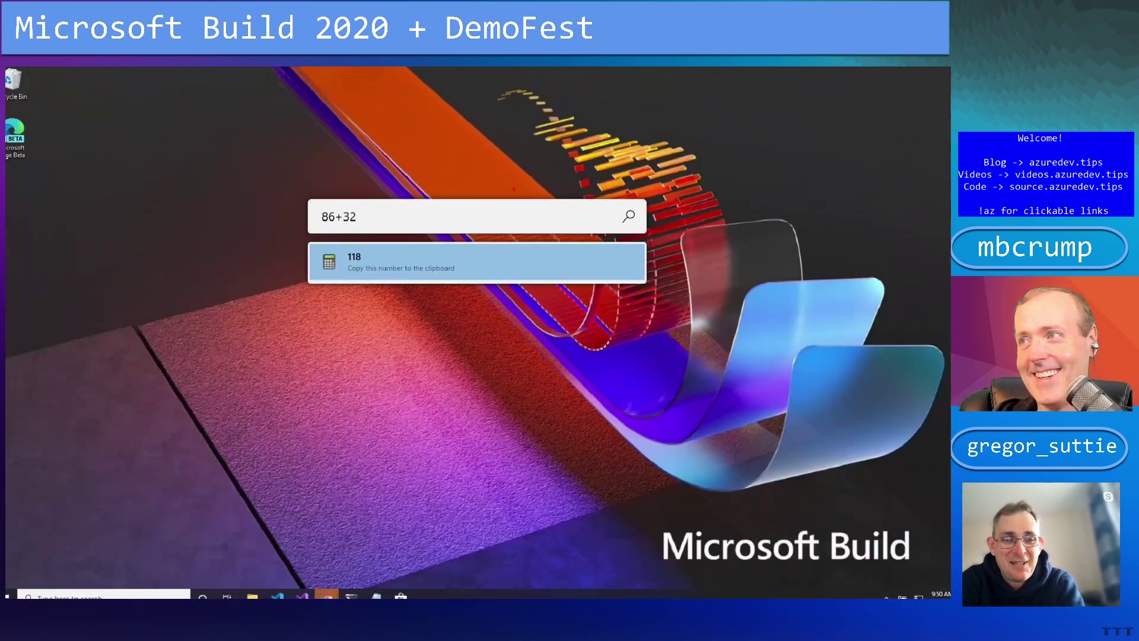
key(Escape)
key(alt+space)
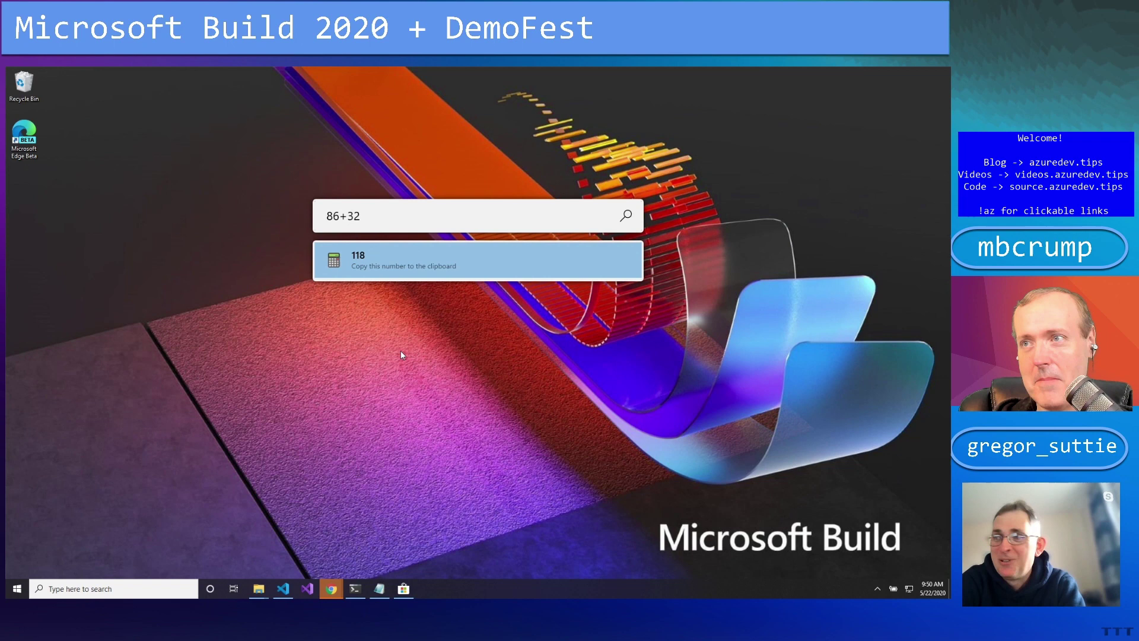
text(86+34)
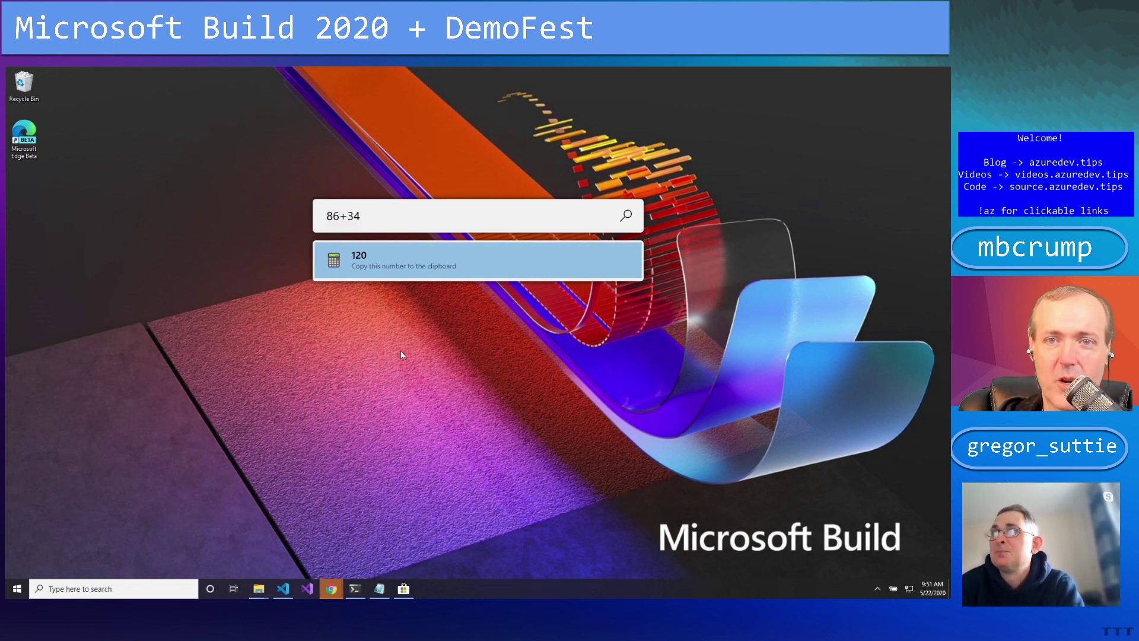
key(ctrl+a)
key(BackSpace)
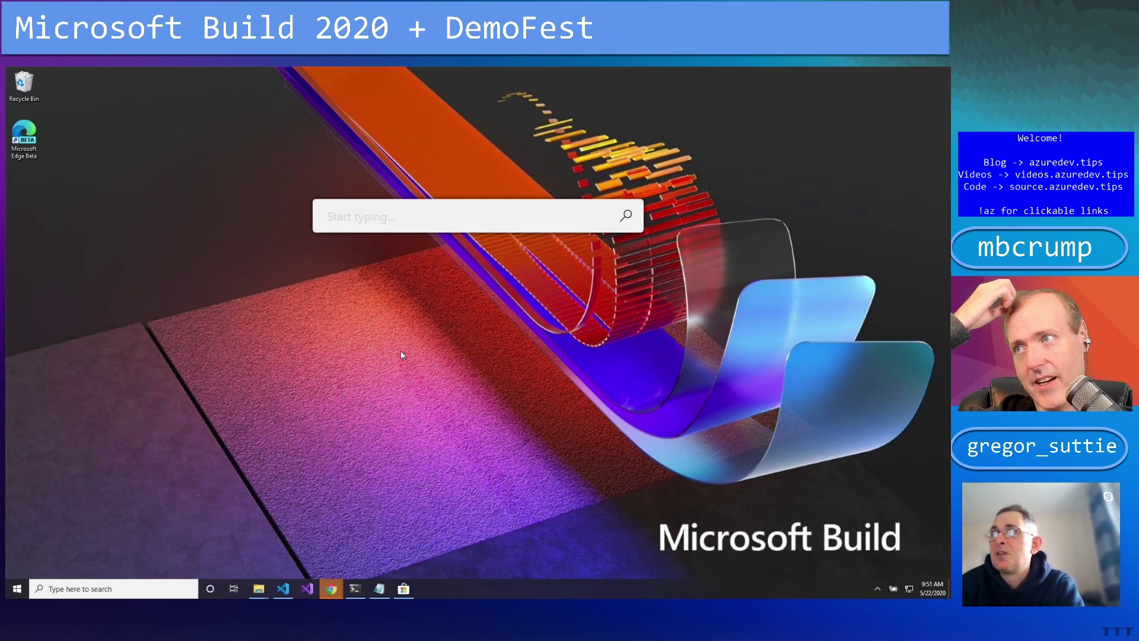
Run the earlier 'winget --help' command in a shell through a '>' shell query
text(> win)
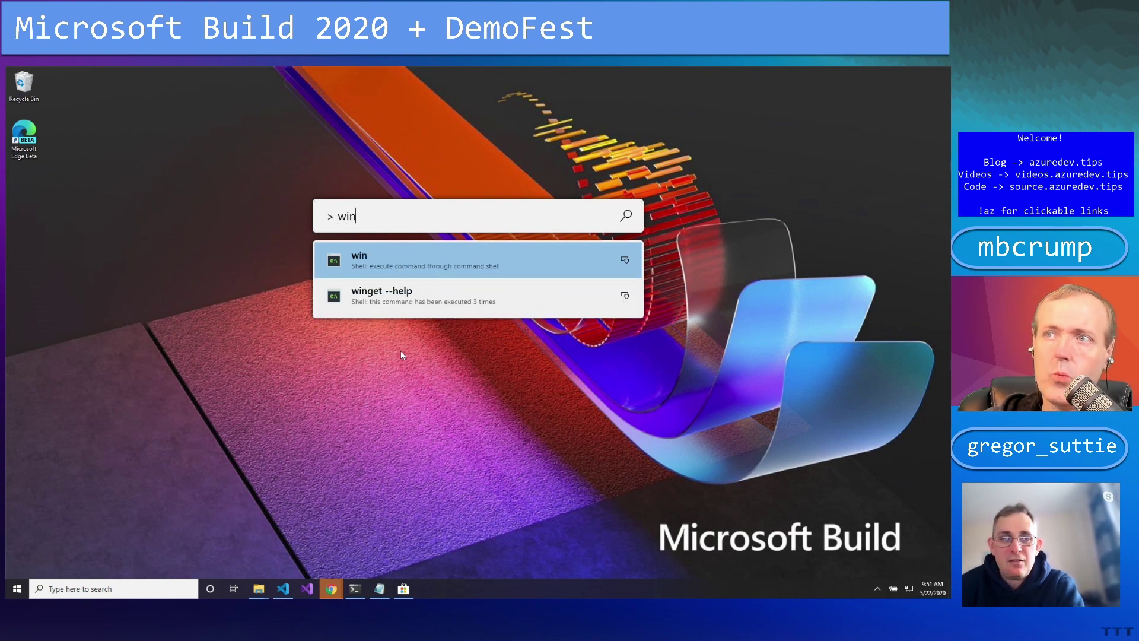
text(get)
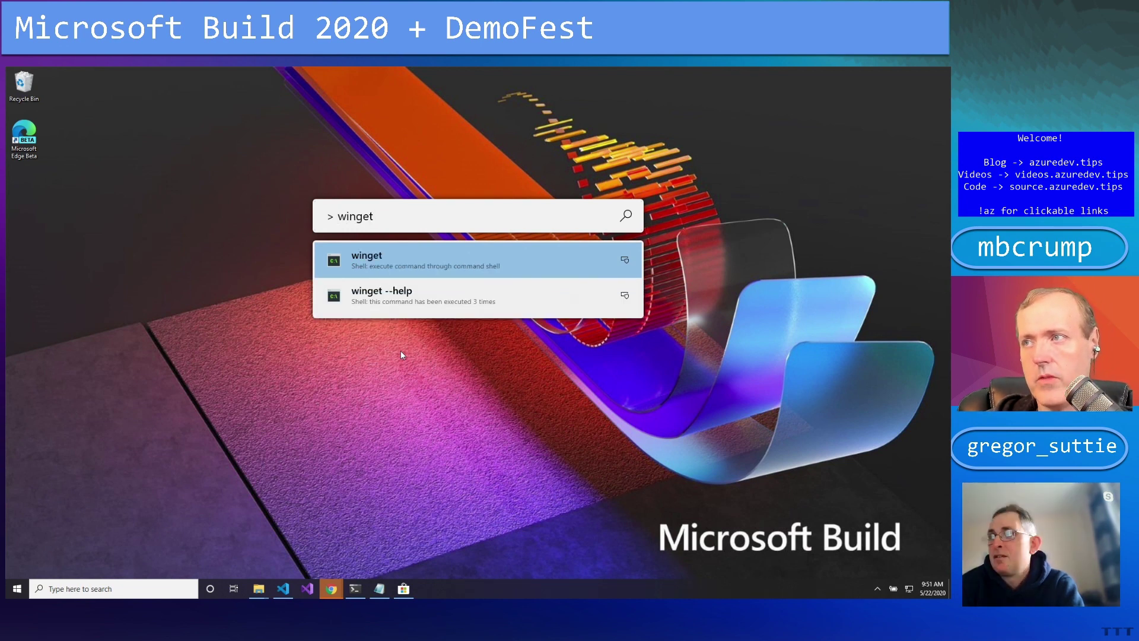
key(Down)
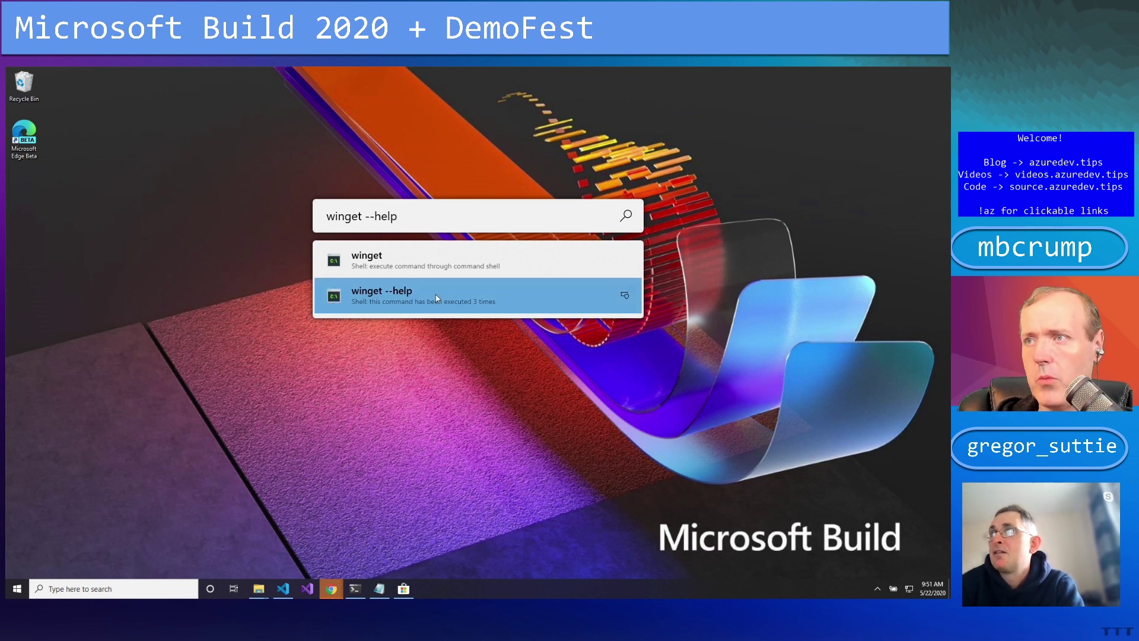
click(626, 295)
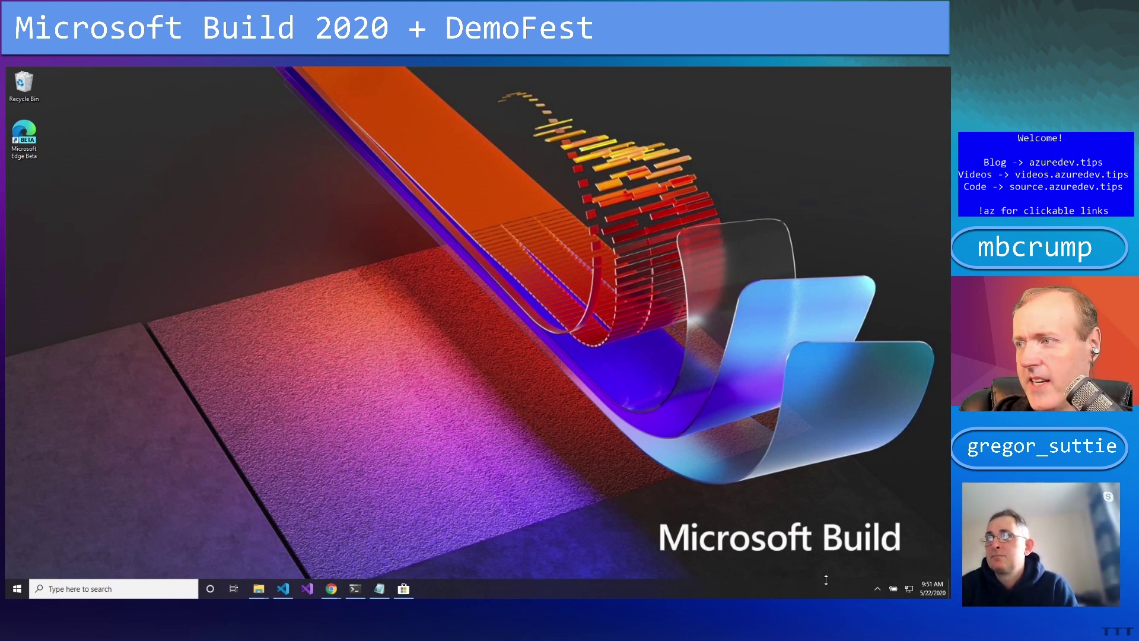
Open PowerToys Settings from the system tray and maximize its window
click(878, 590)
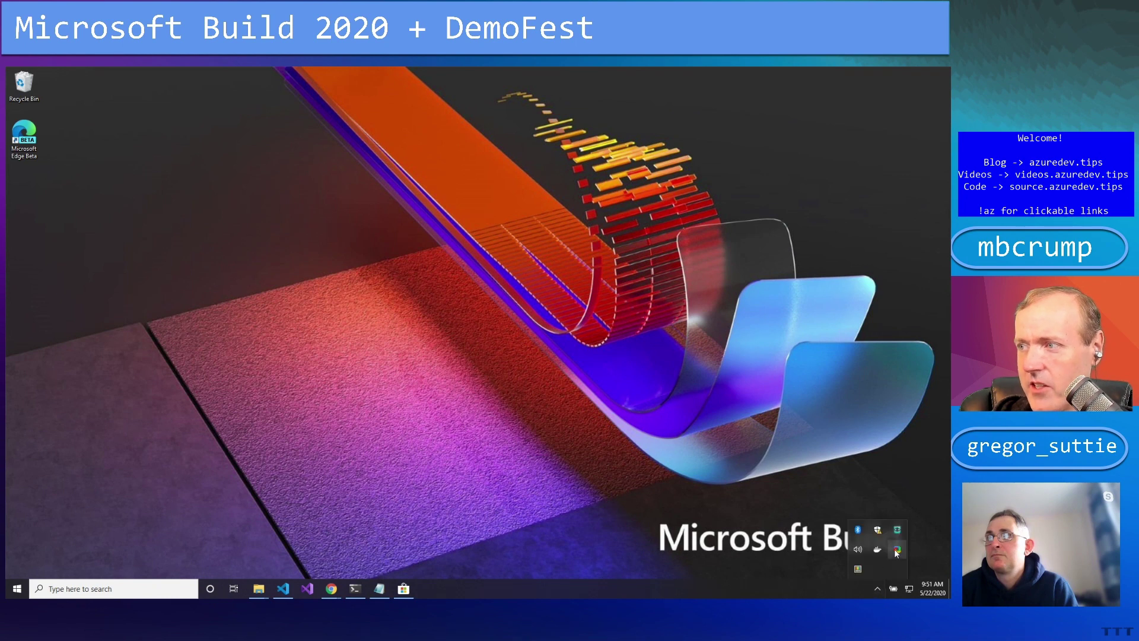
click(895, 550)
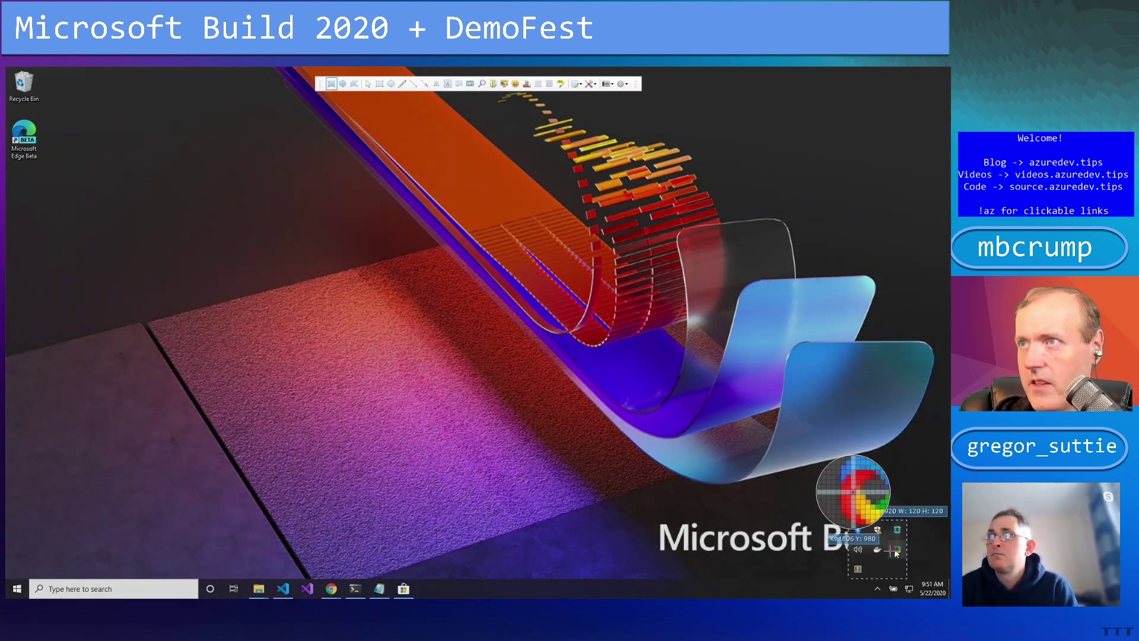
key(Escape)
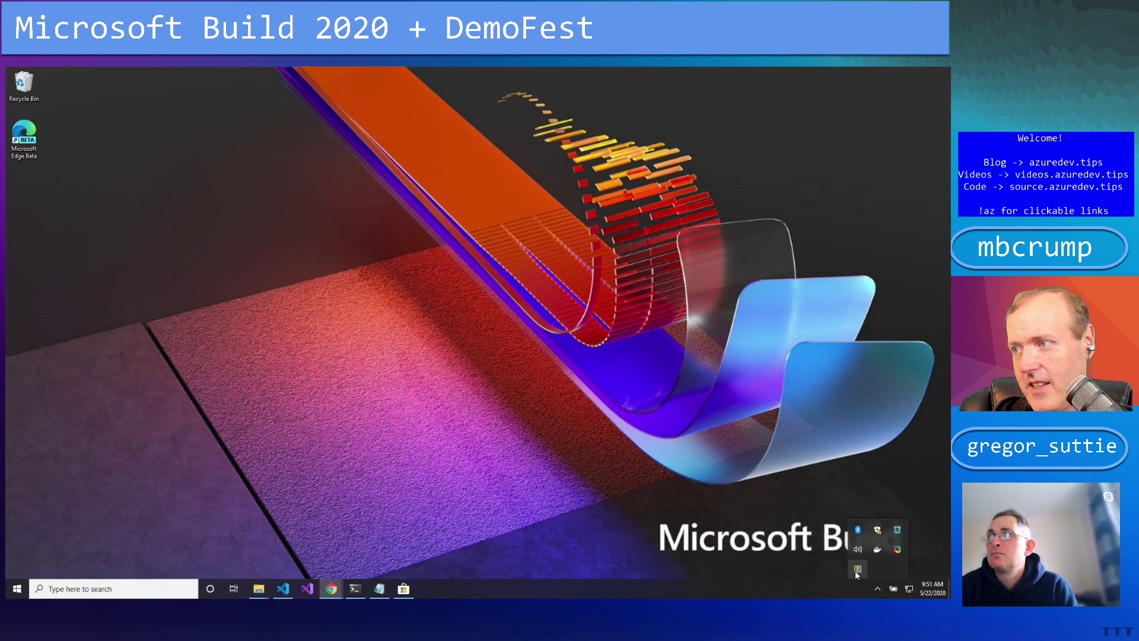
click(857, 571)
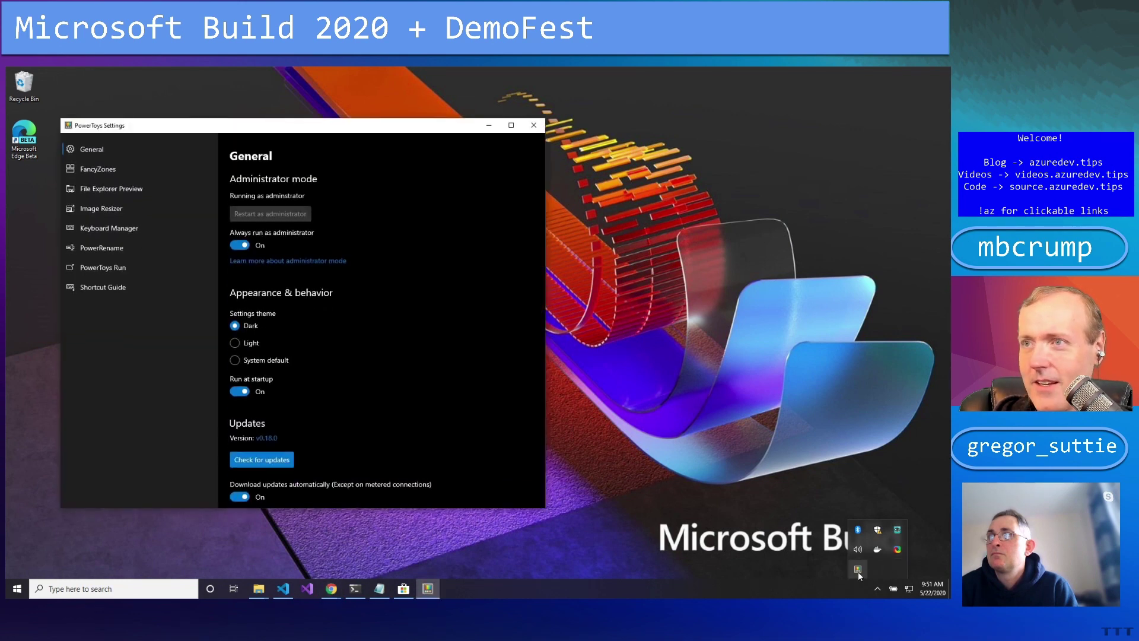
key(super+Up)
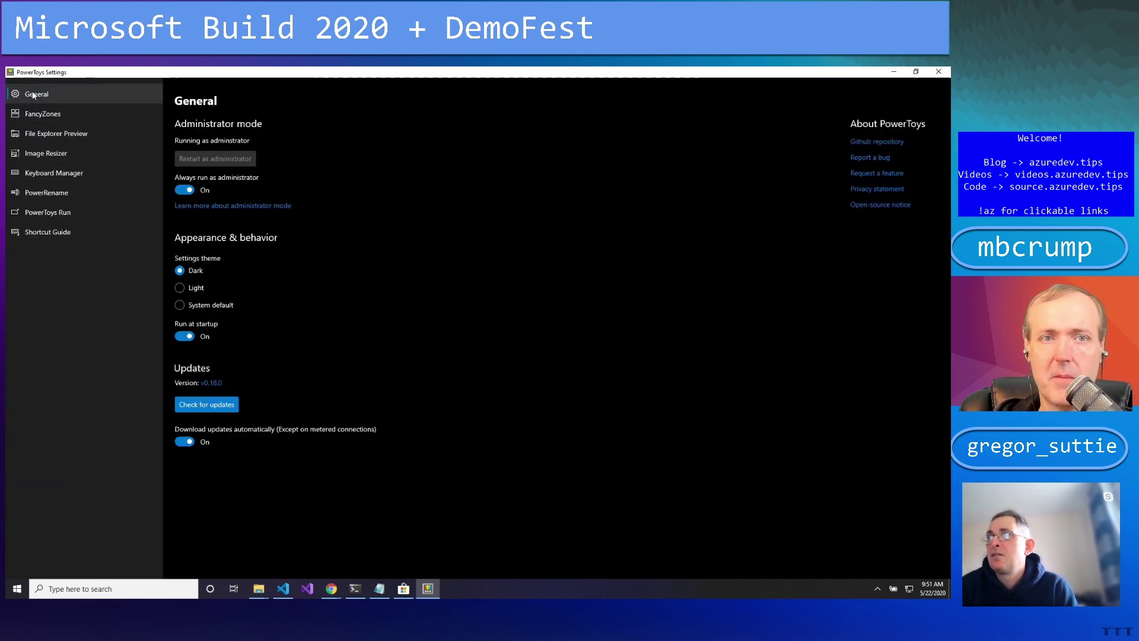
Toggle always run as administrator off and on, and switch the theme to Light then back to Dark
click(184, 191)
click(186, 191)
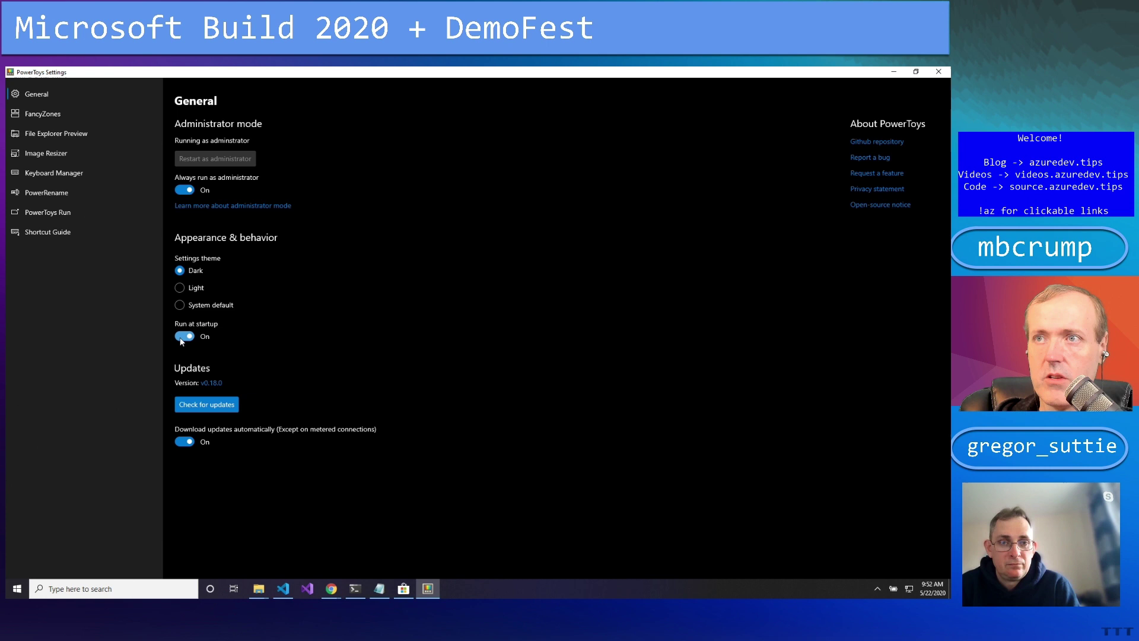
click(179, 287)
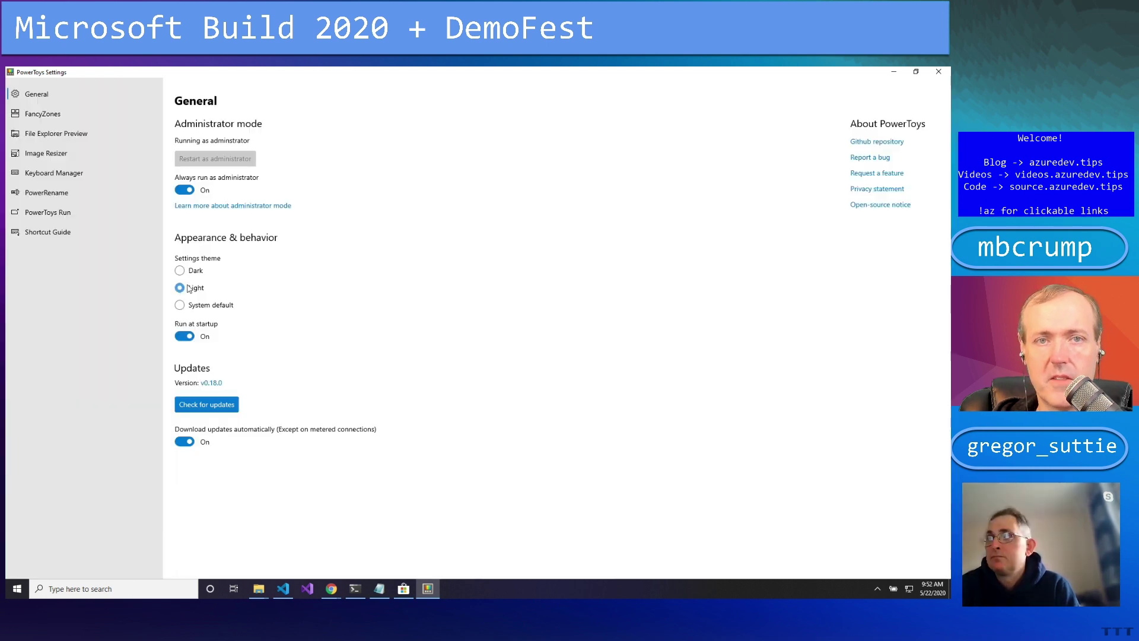
click(180, 271)
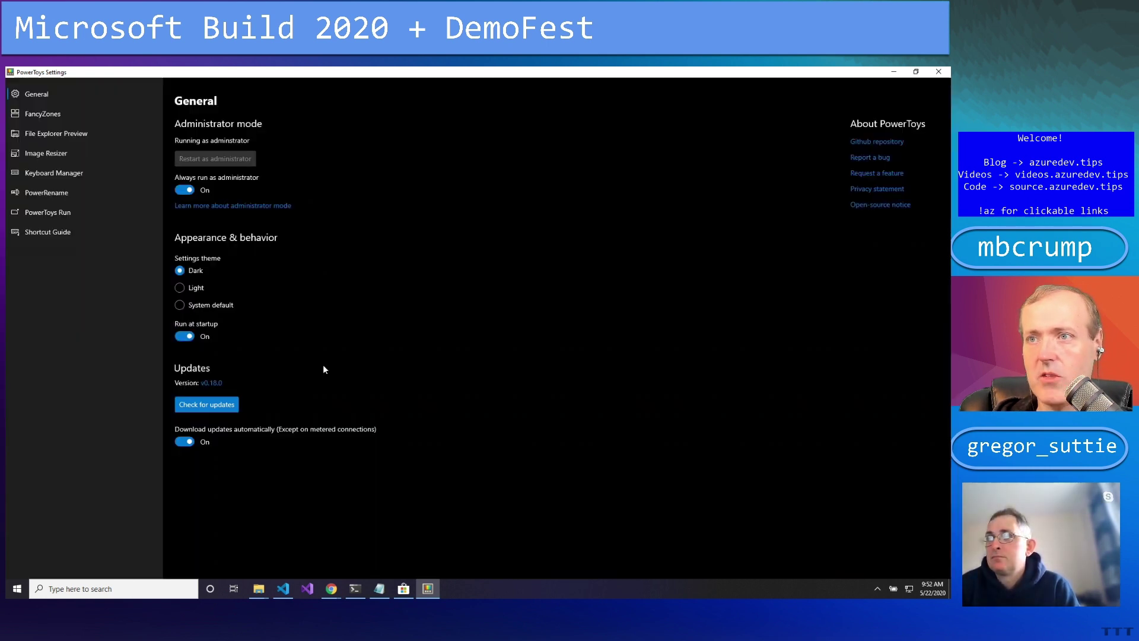
Launch the FancyZones Zones Editor, try 2 and 3 zones, and pick the Focus template
click(47, 113)
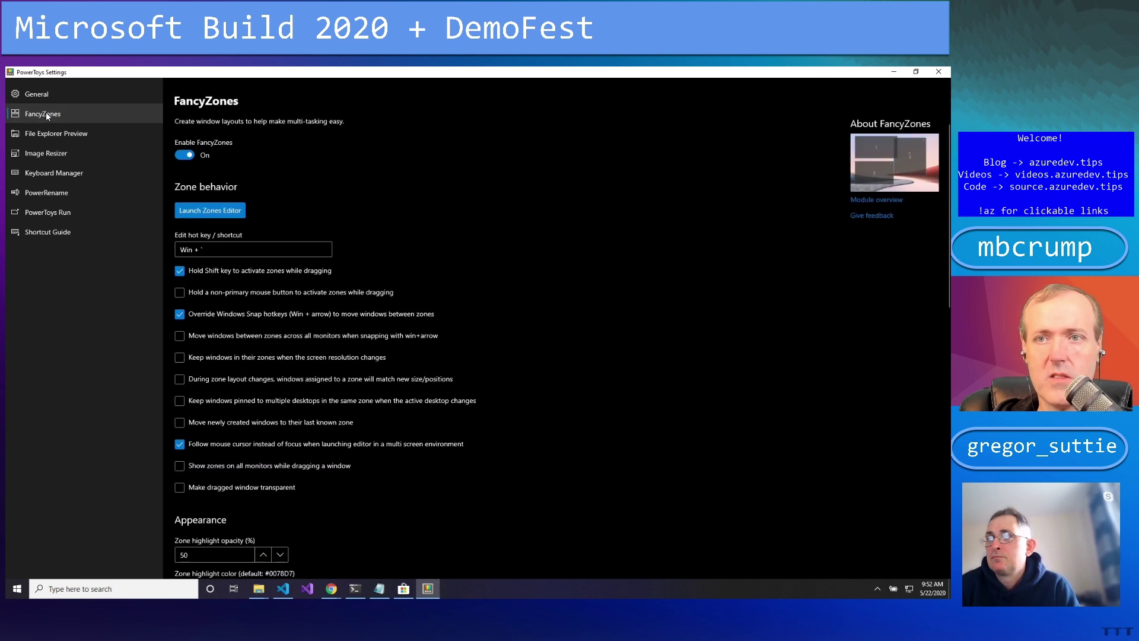
click(239, 211)
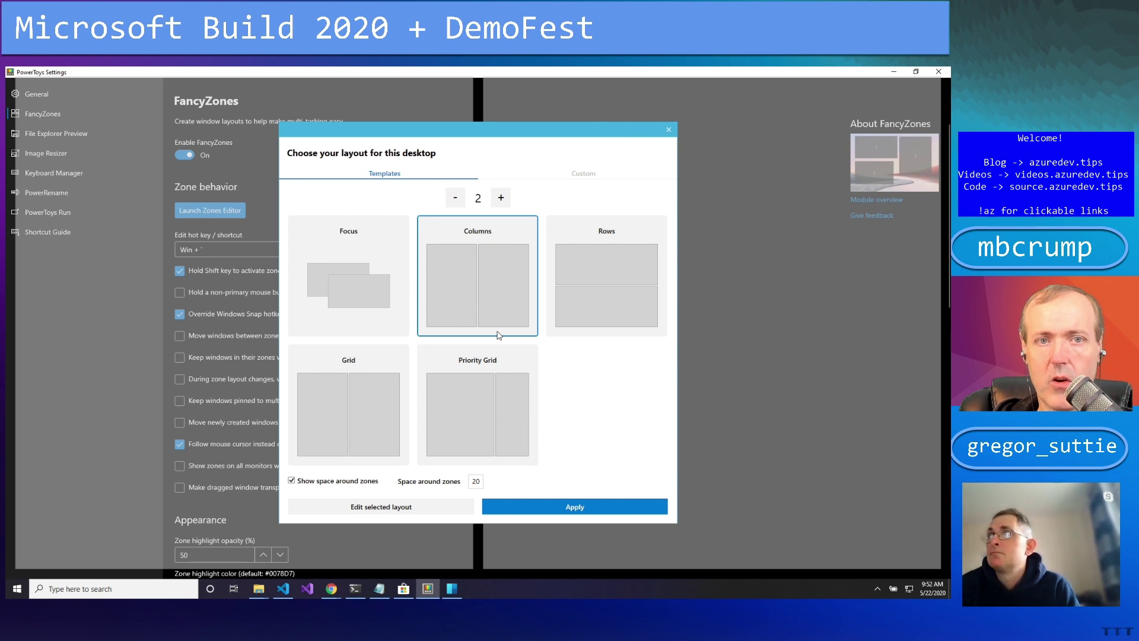
click(501, 199)
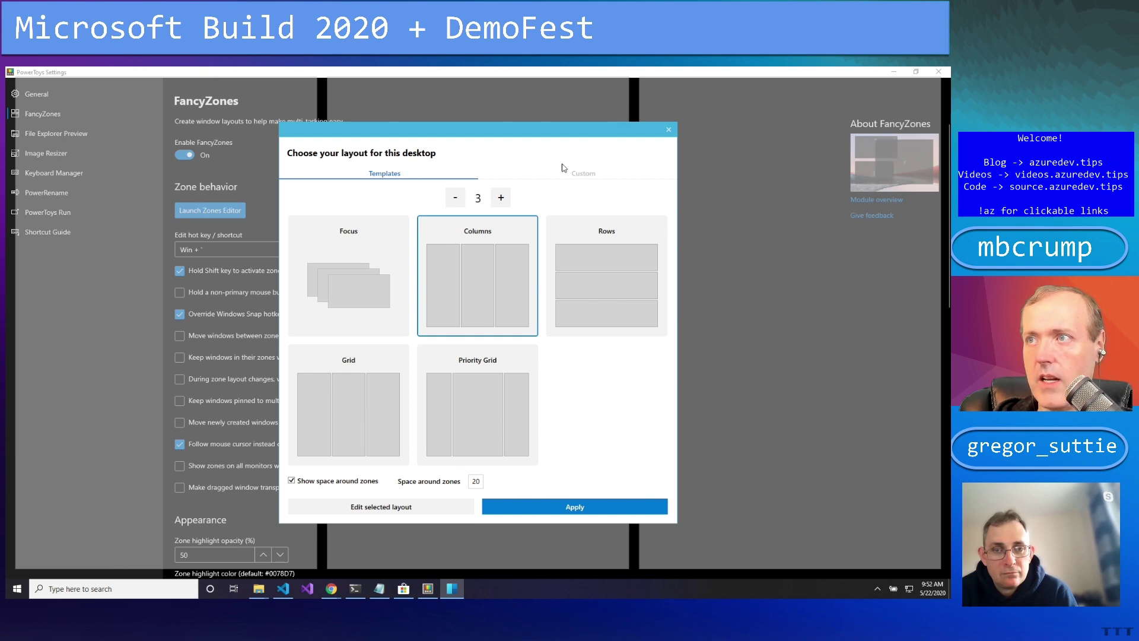
click(455, 200)
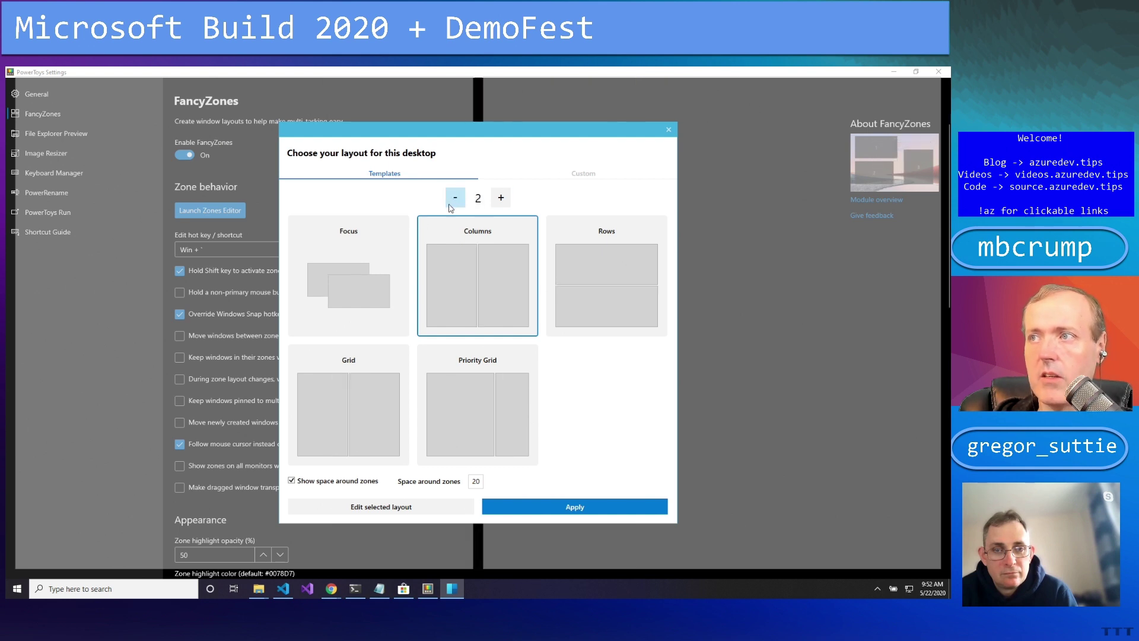
click(349, 280)
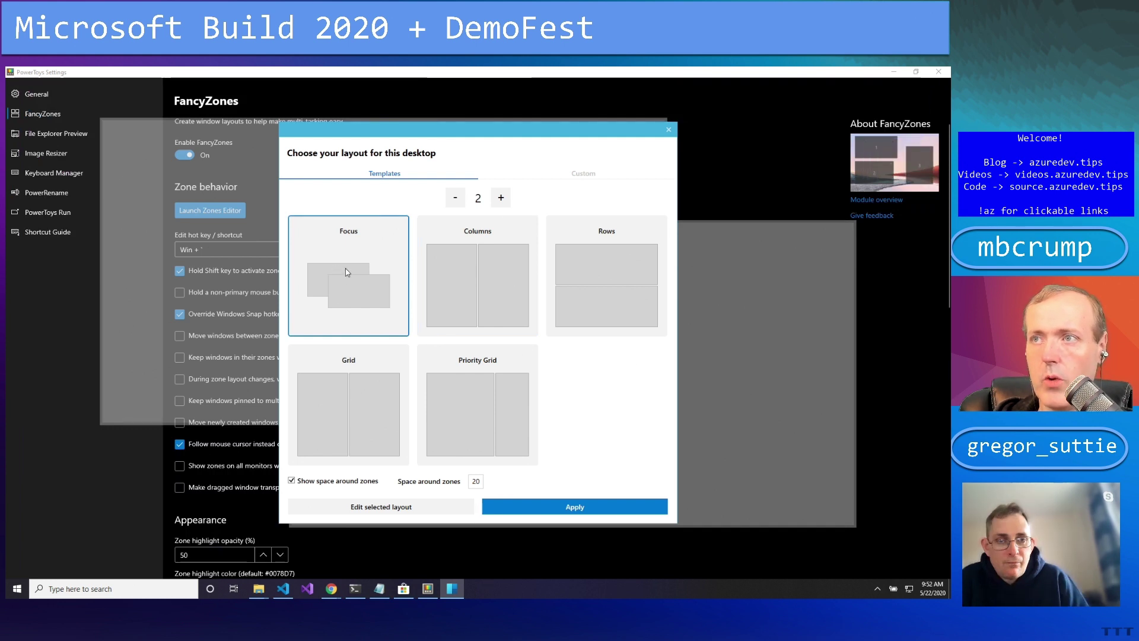
Vary the zone count from 2 to 4 and back, choose Columns, then view custom layouts
click(499, 202)
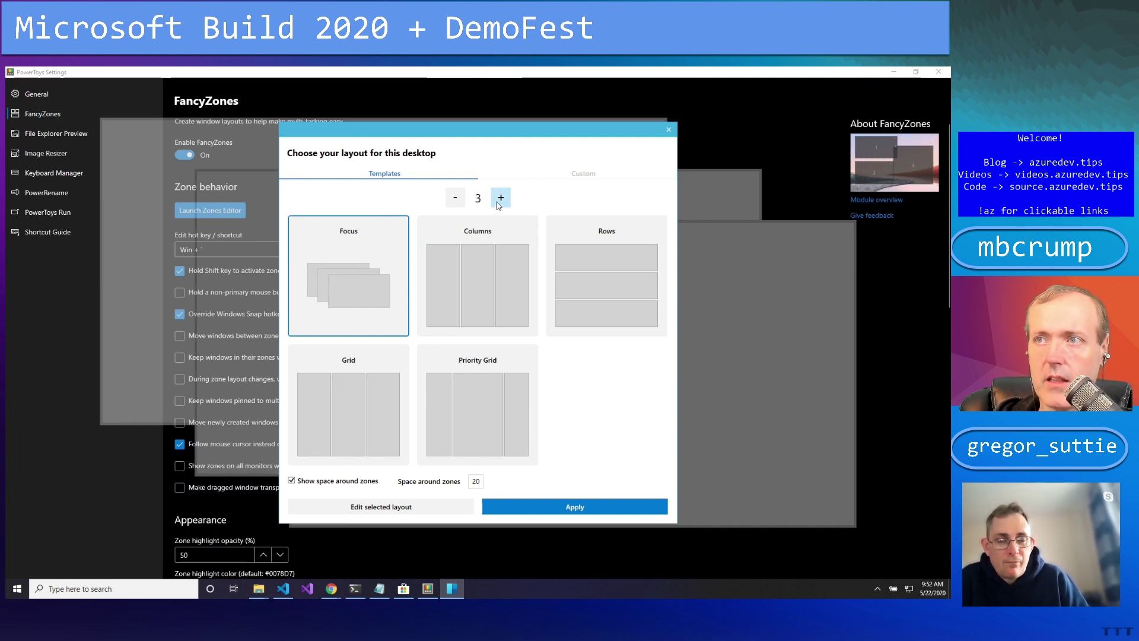
click(499, 200)
click(455, 198)
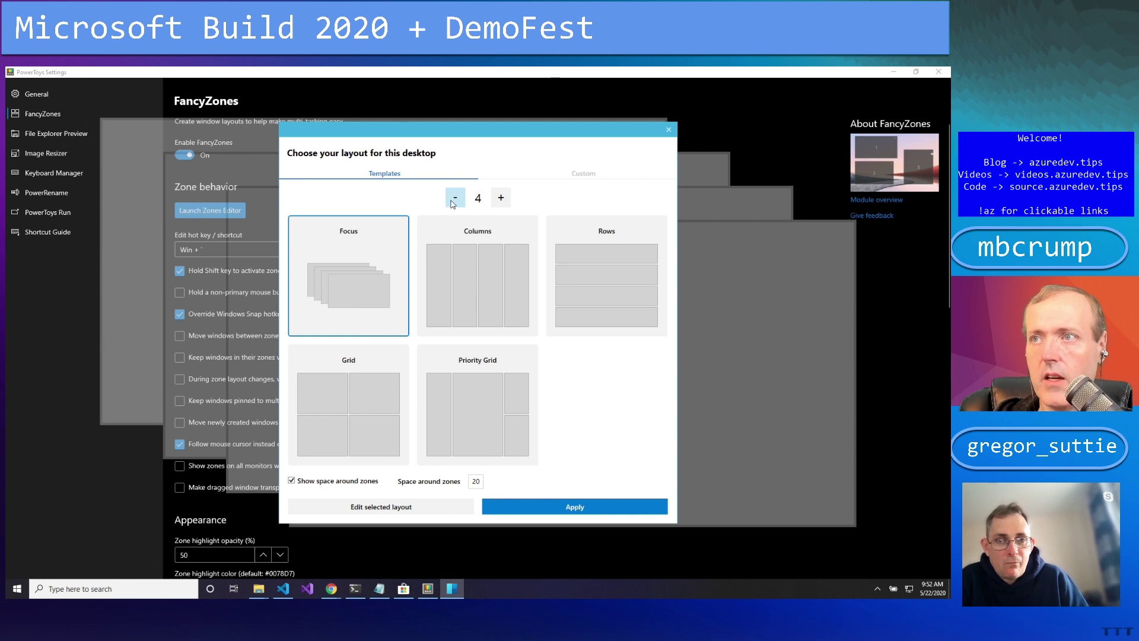
click(456, 199)
click(475, 281)
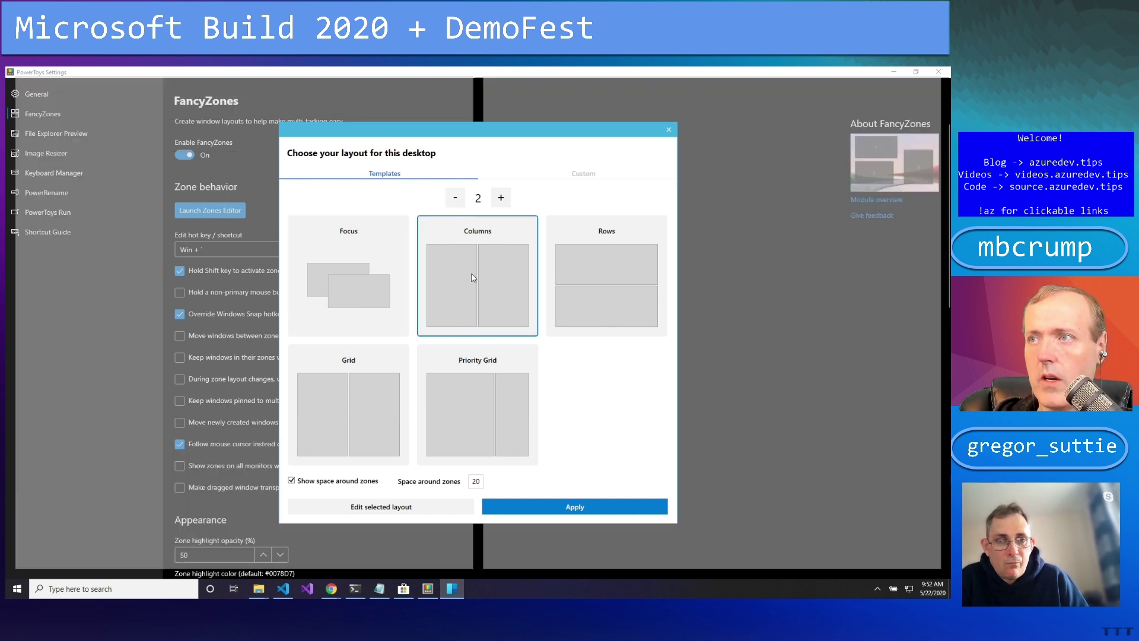
click(578, 174)
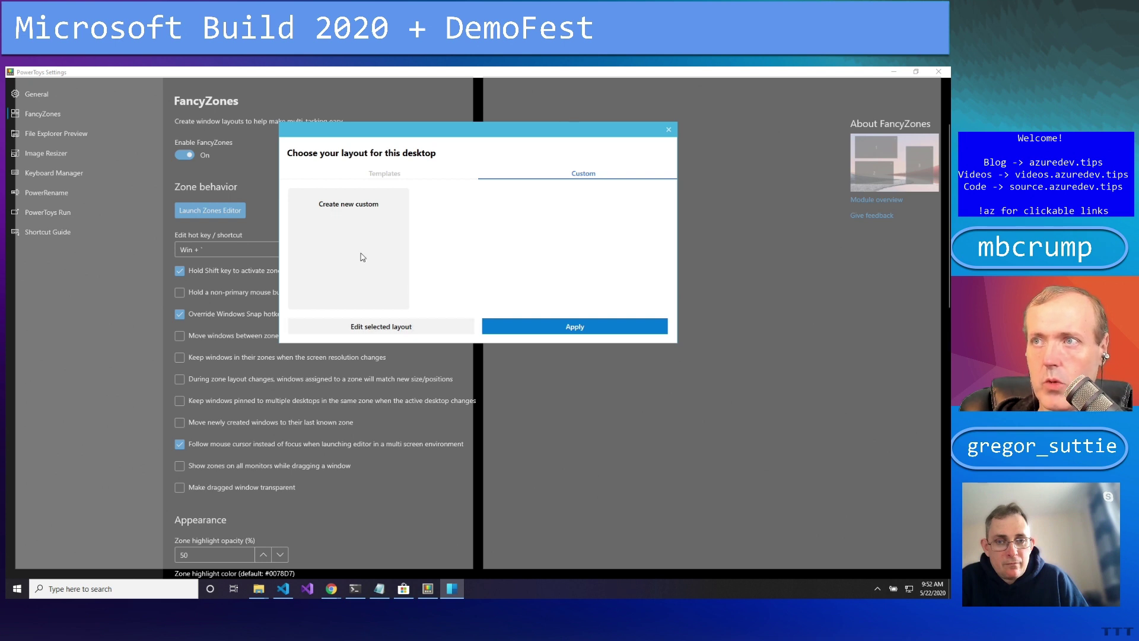
Start a new custom layout, cancel it without saving, and return to the template layouts
click(386, 329)
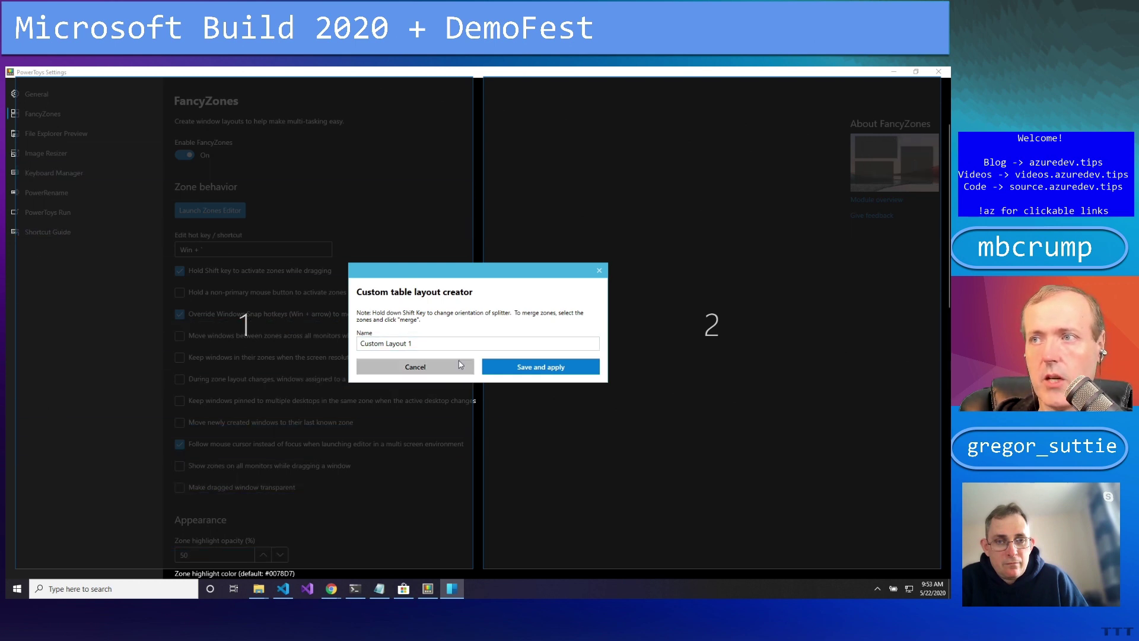
click(412, 369)
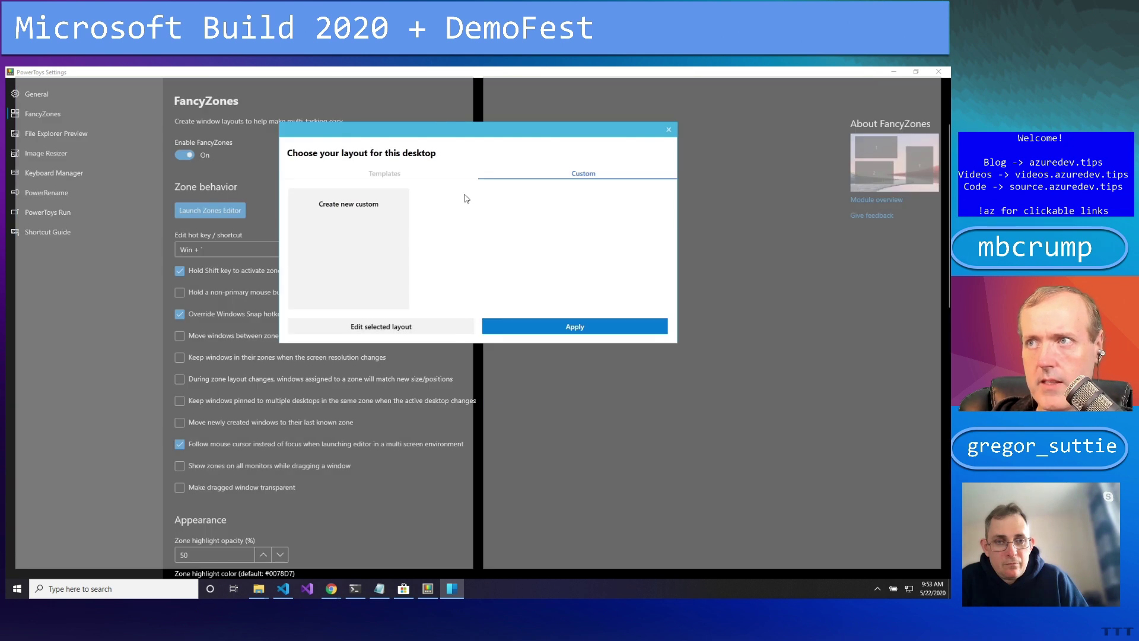
click(383, 174)
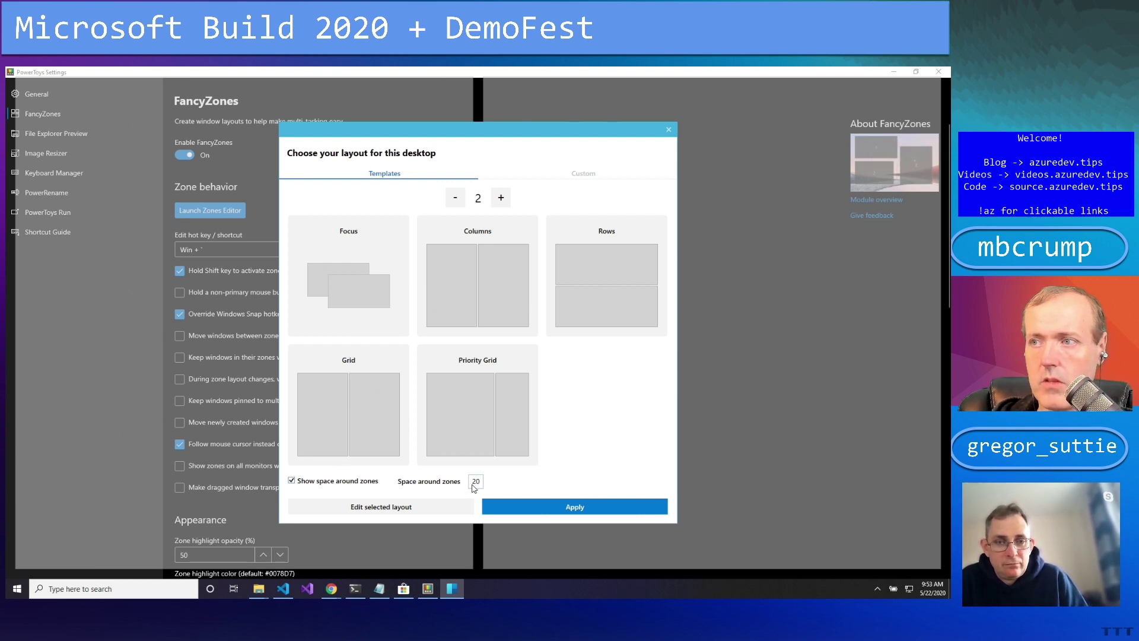
Close the zone editor, minimize PowerToys Settings, and snap Windows Terminal into the left zone
click(668, 131)
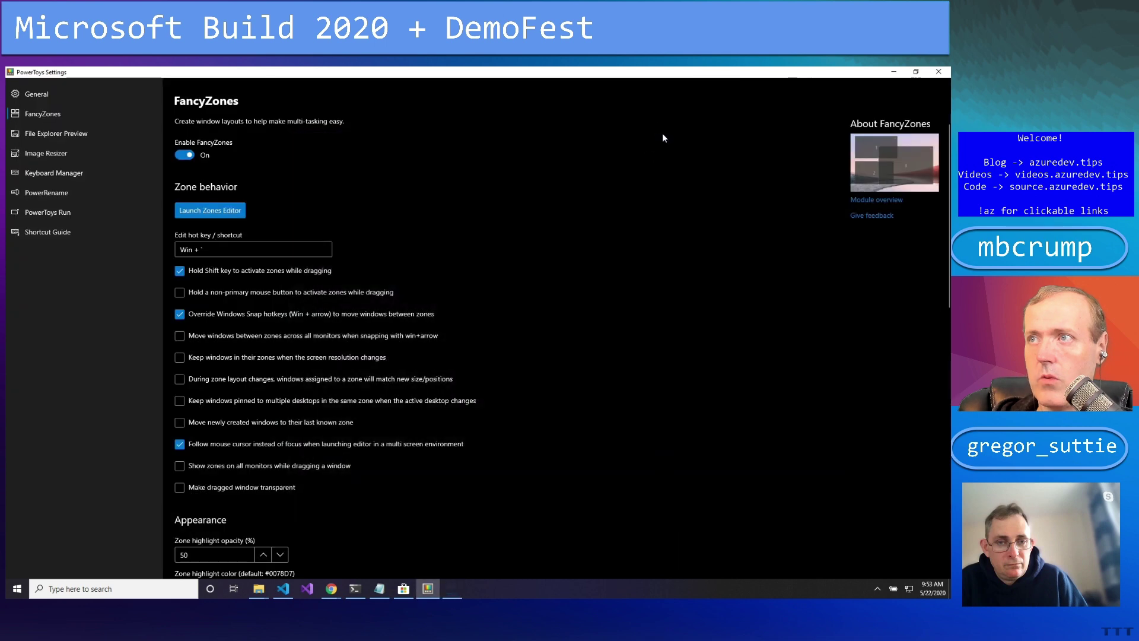
click(891, 73)
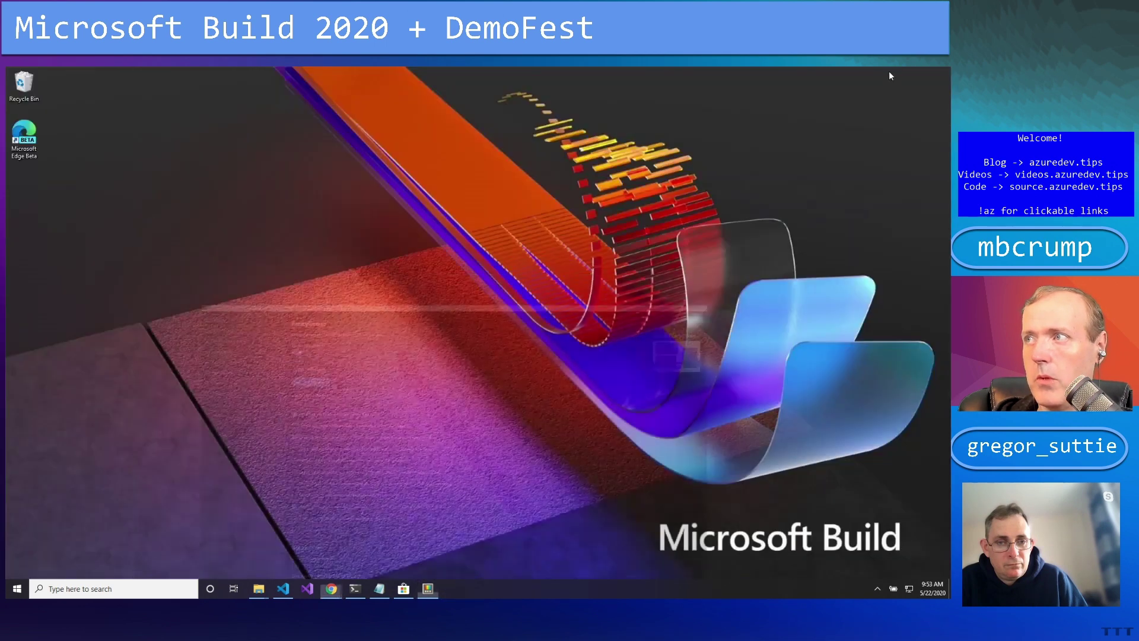
click(357, 587)
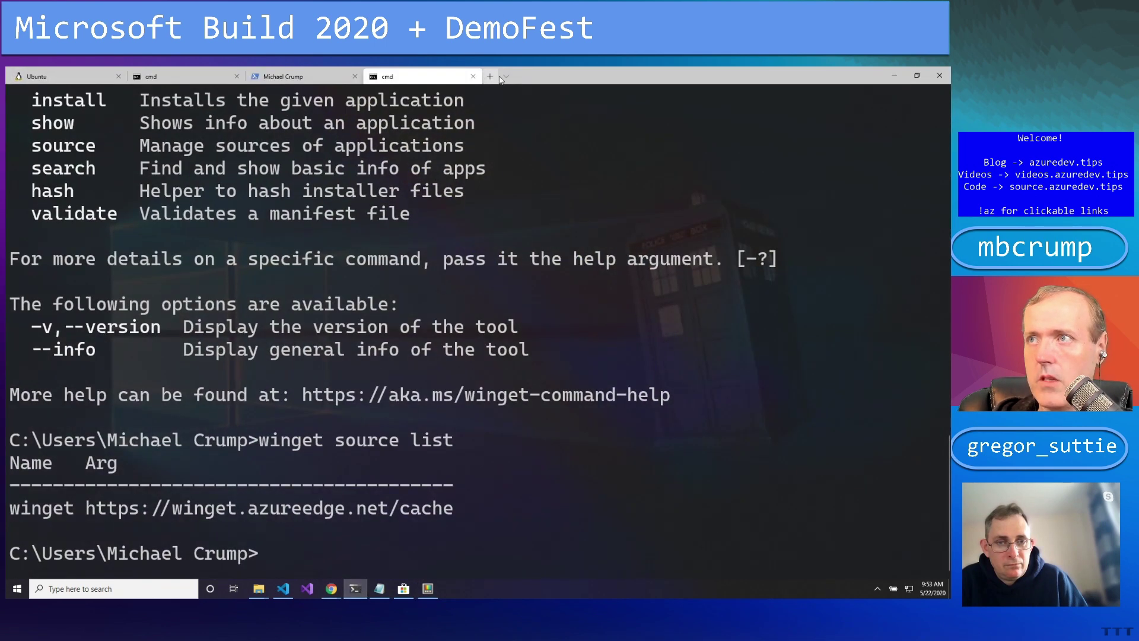
double_click(542, 76)
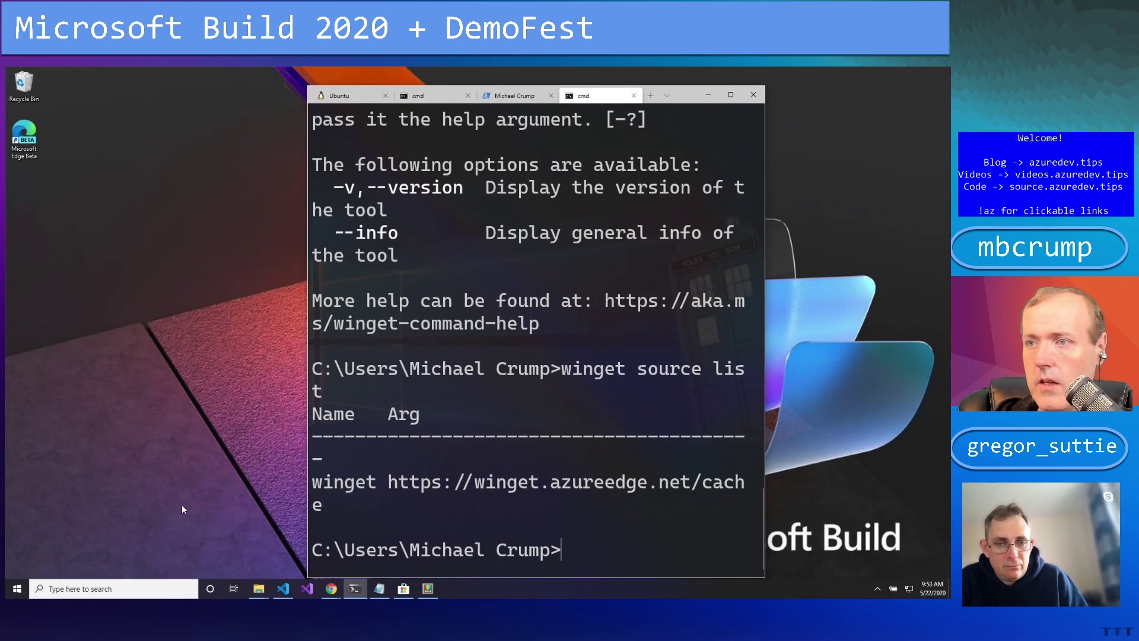
drag(682, 95, 499, 137)
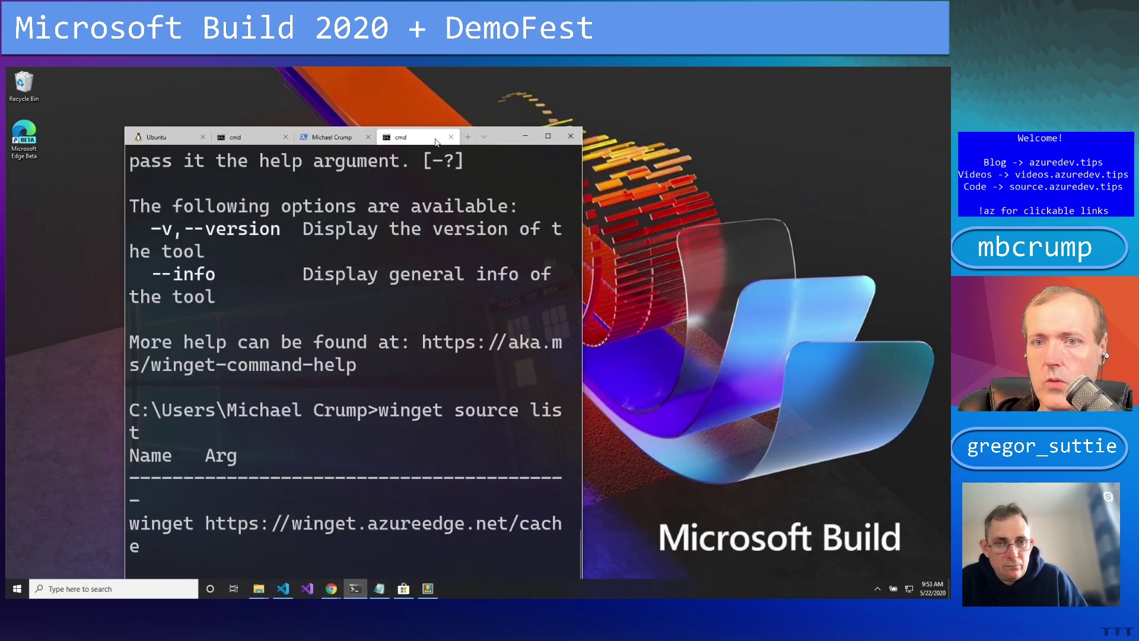
drag(436, 141, 327, 89)
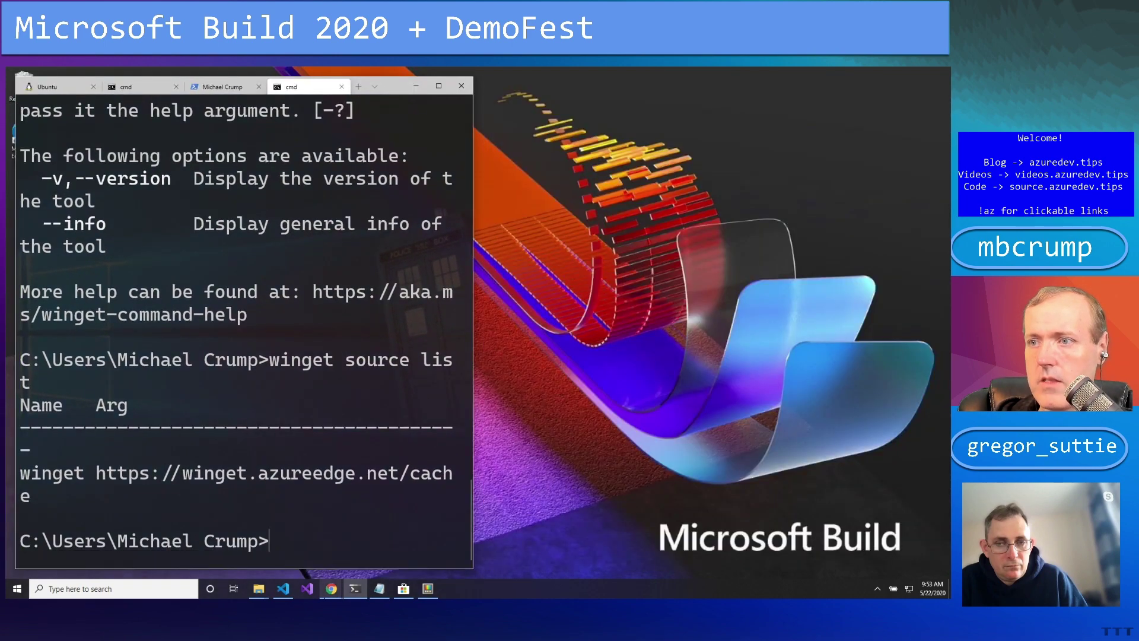
Bring the winget source docs page in Chrome to the right half beside the terminal
click(328, 588)
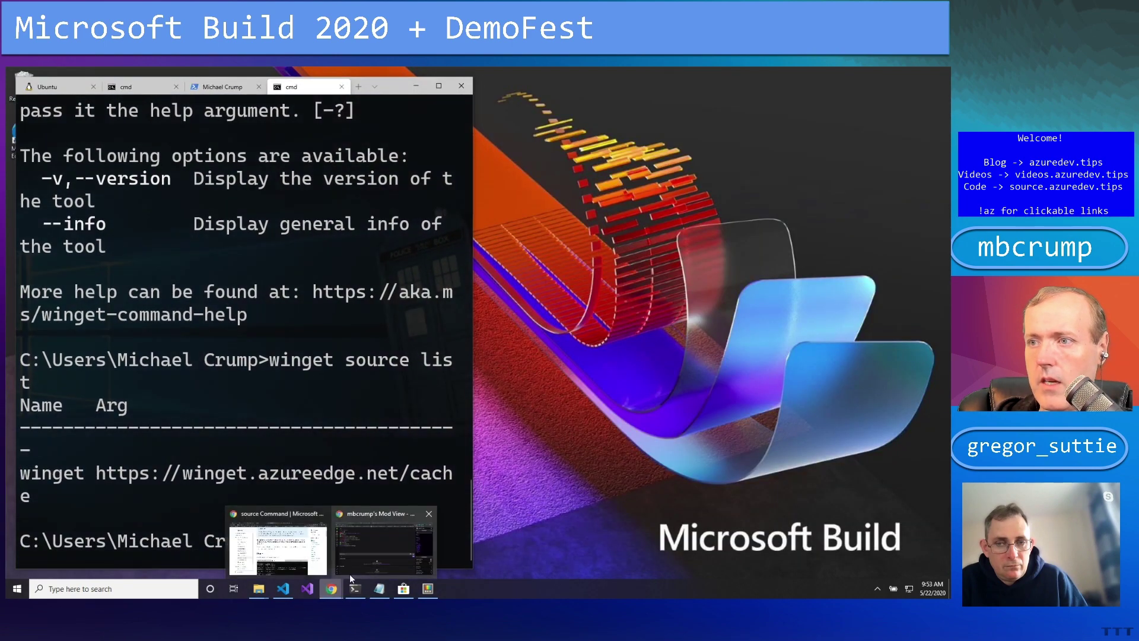
click(284, 533)
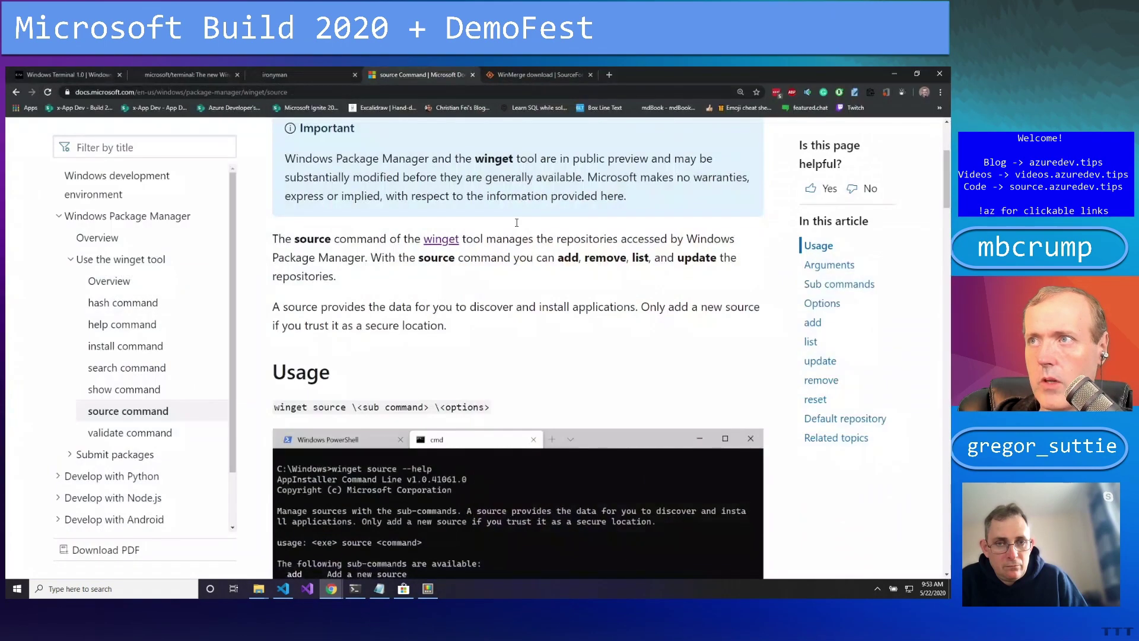
double_click(656, 71)
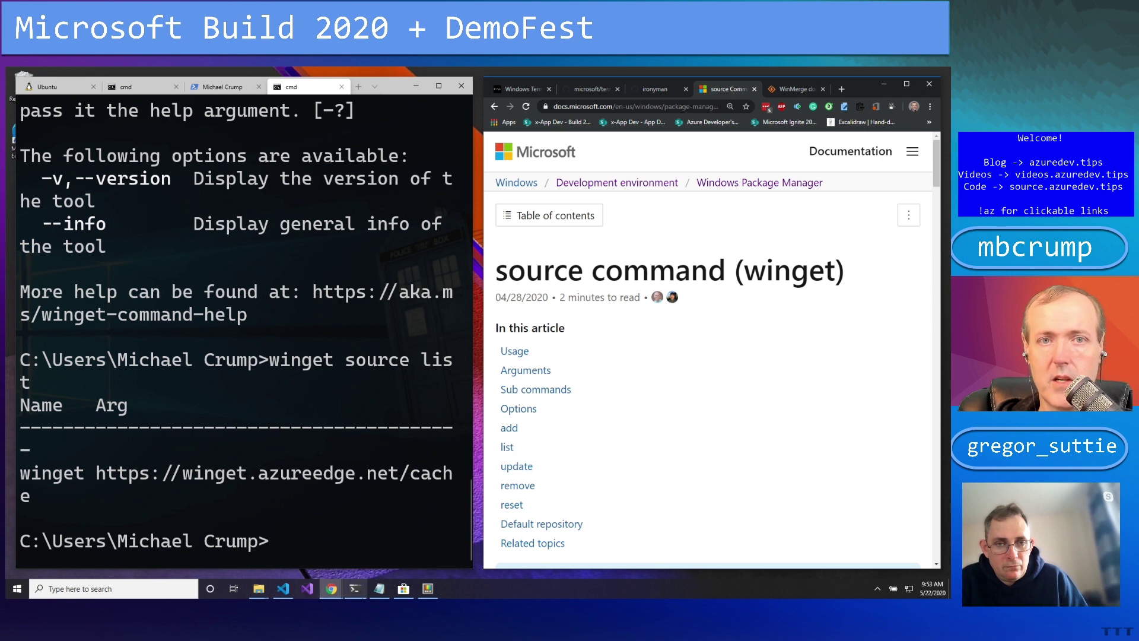
Focus the Chrome docs window and expand the hidden notification-area icons
mouse_move(355, 589)
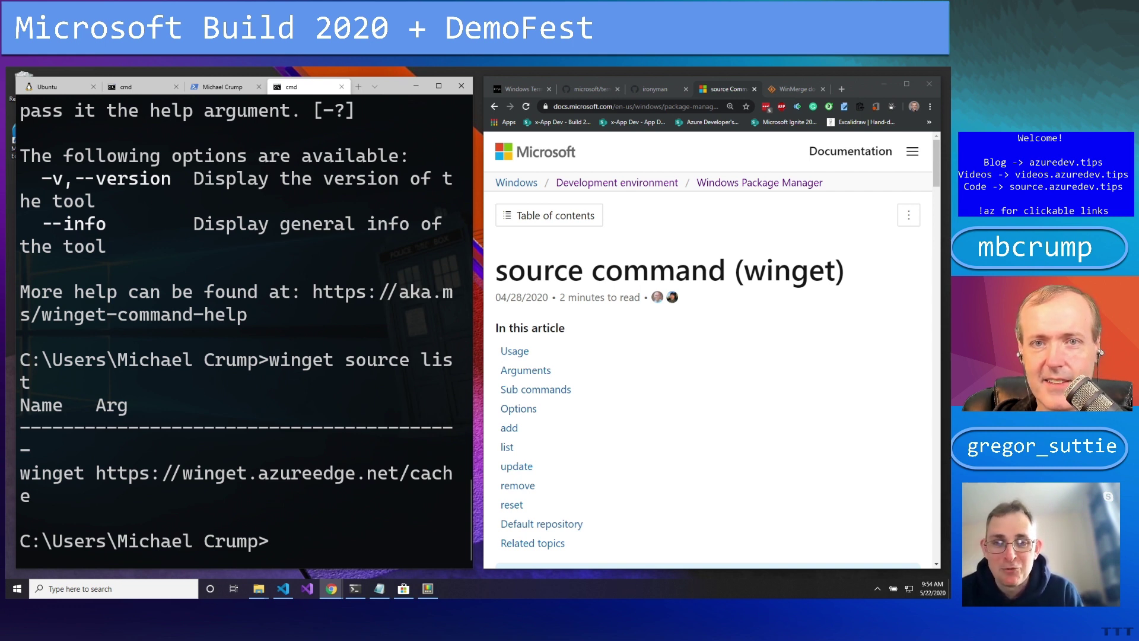
click(623, 345)
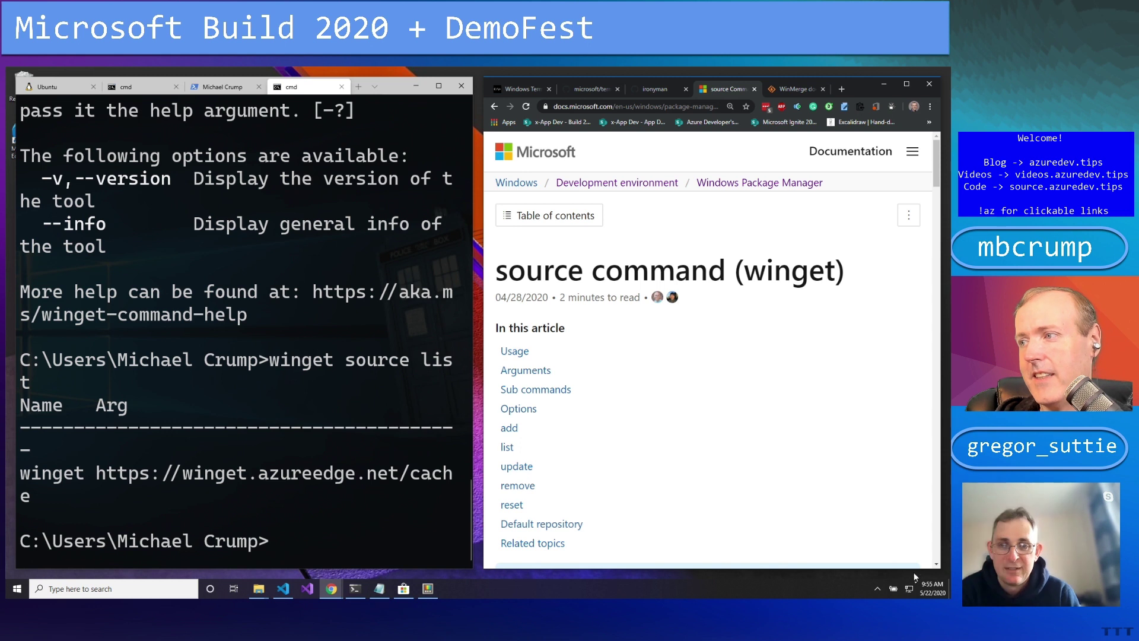
click(877, 589)
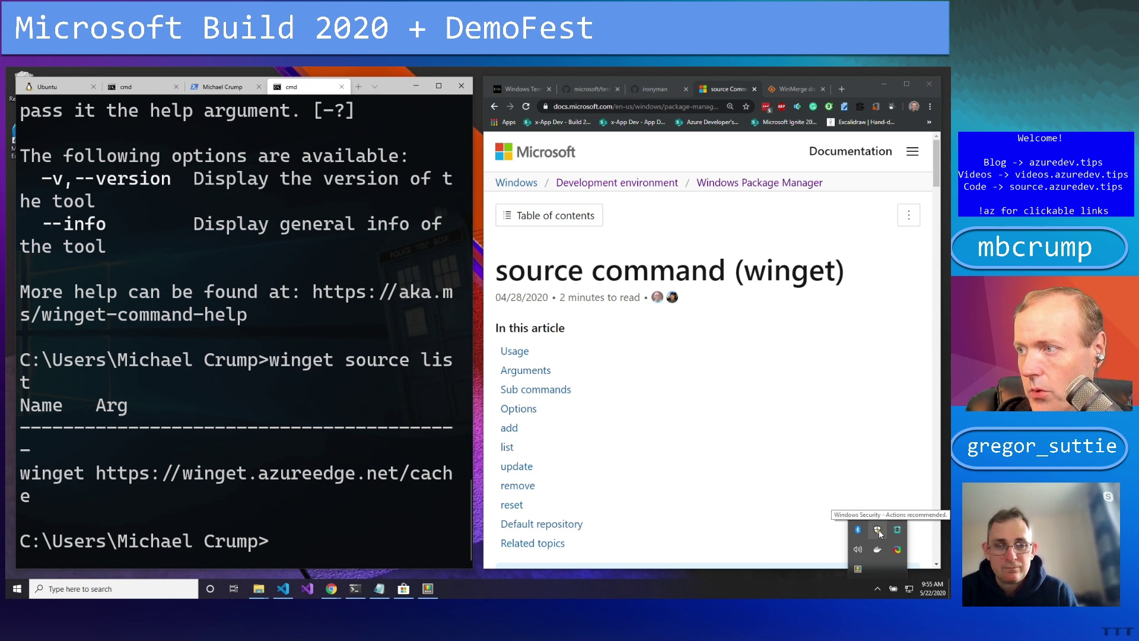
Toggle the tray overflow icons shut and return focus to the winget source docs page
click(877, 589)
click(877, 589)
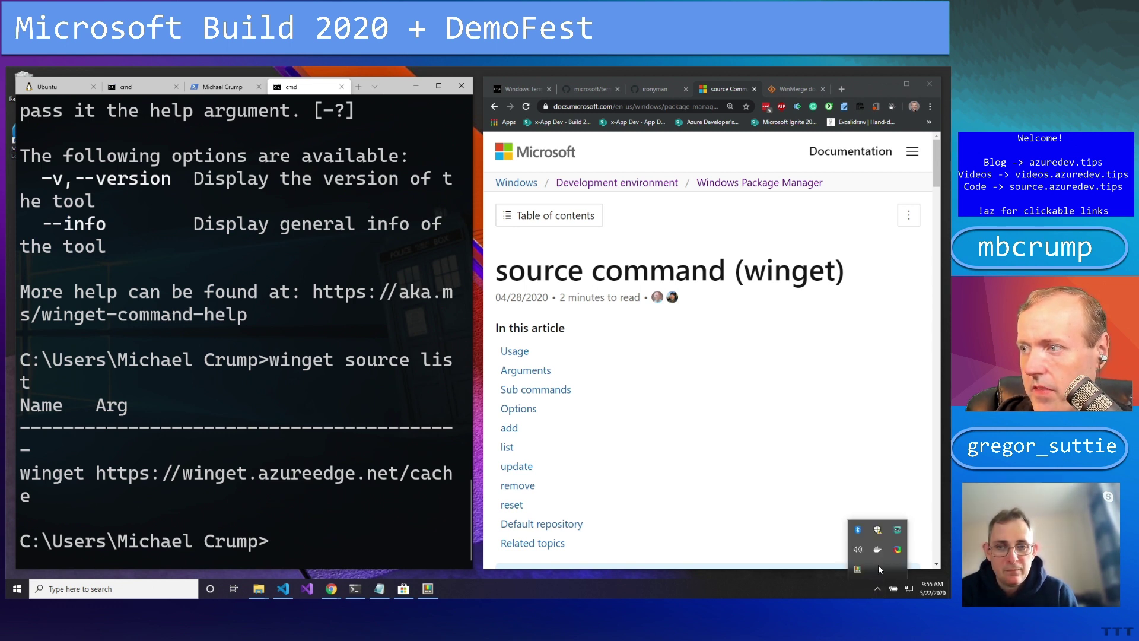
double_click(509, 427)
click(878, 589)
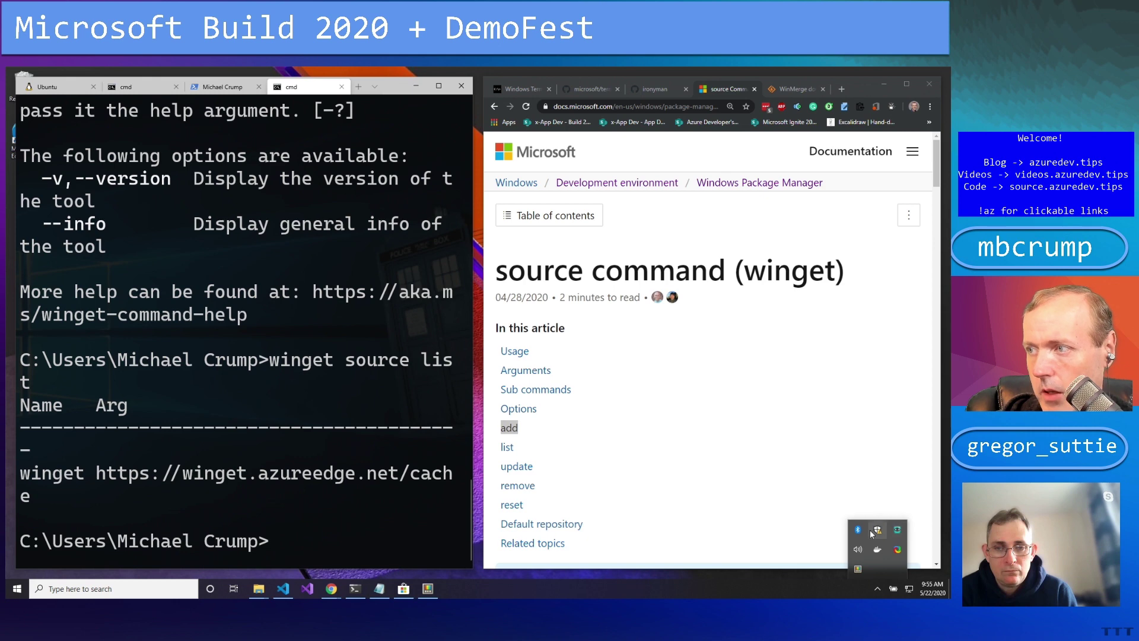
click(772, 242)
Search the web for 'zoom it' and open the ZoomIt Microsoft Docs result
click(668, 106)
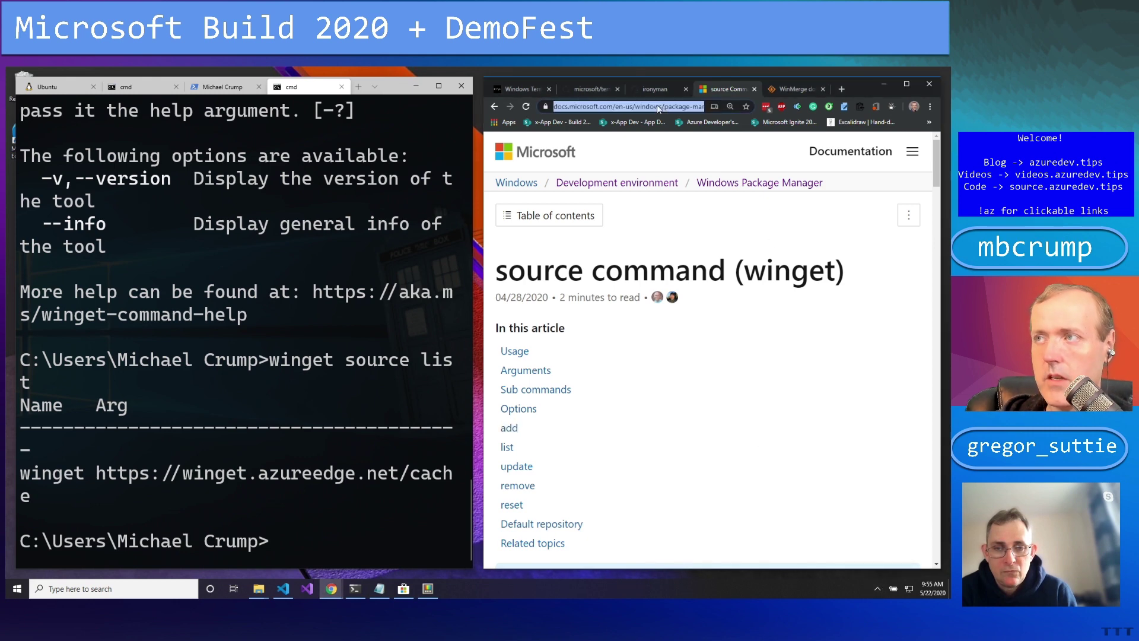
text(zoom it)
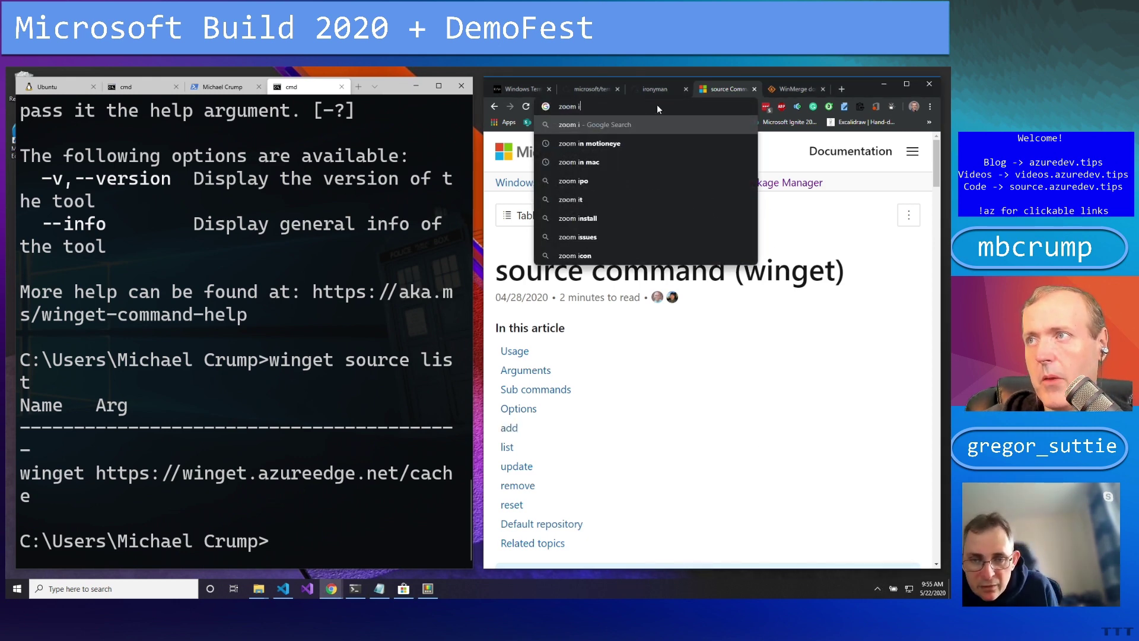
key(Return)
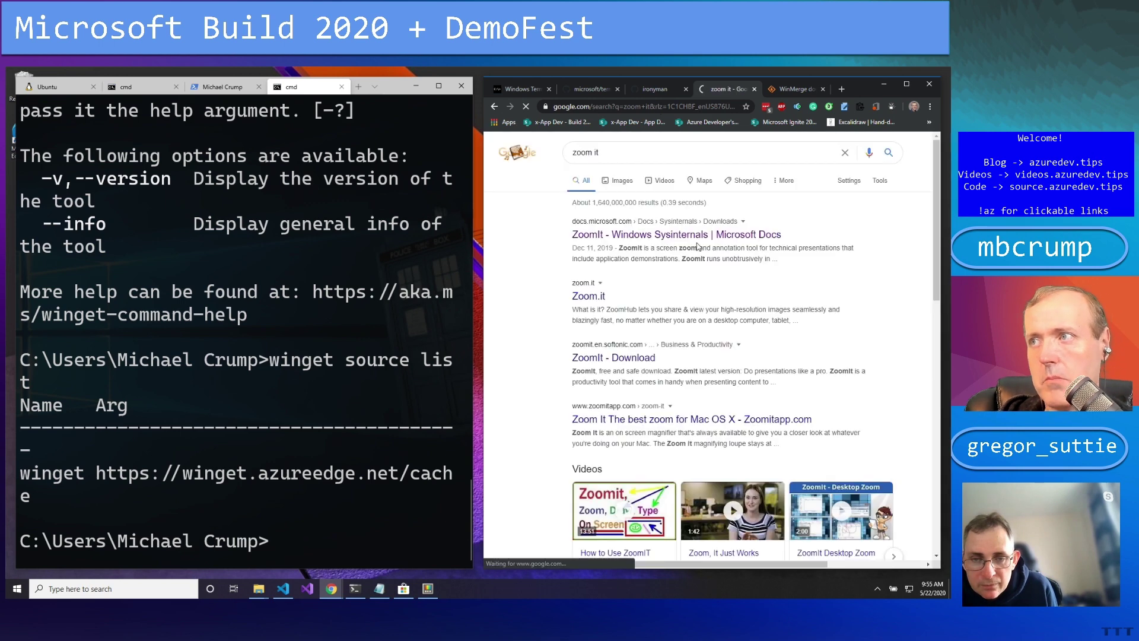
click(674, 229)
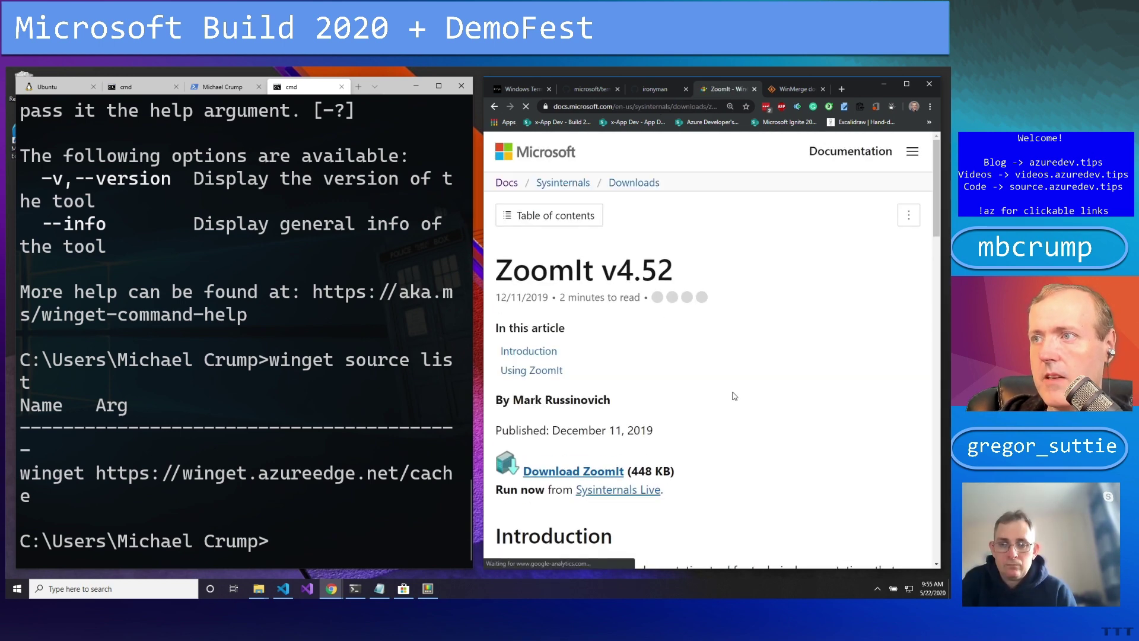
Scroll through the ZoomIt shortcuts table, highlighting the Show Meeting Timer row, then return upward
scroll(732, 364, down, 8)
scroll(726, 372, down, 5)
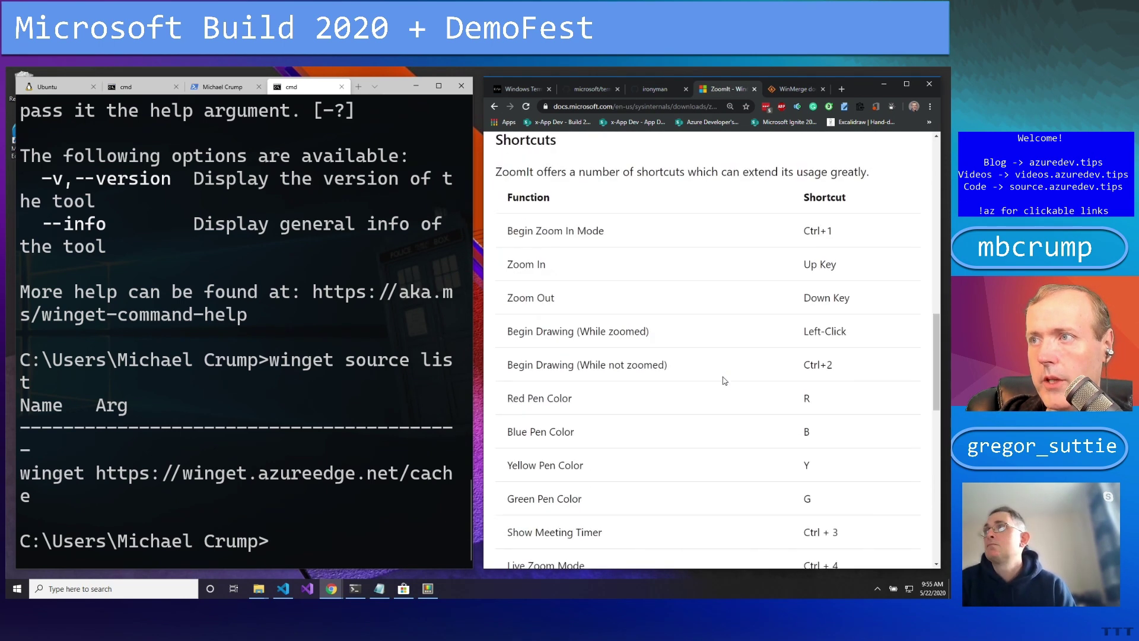
scroll(724, 378, down, 1)
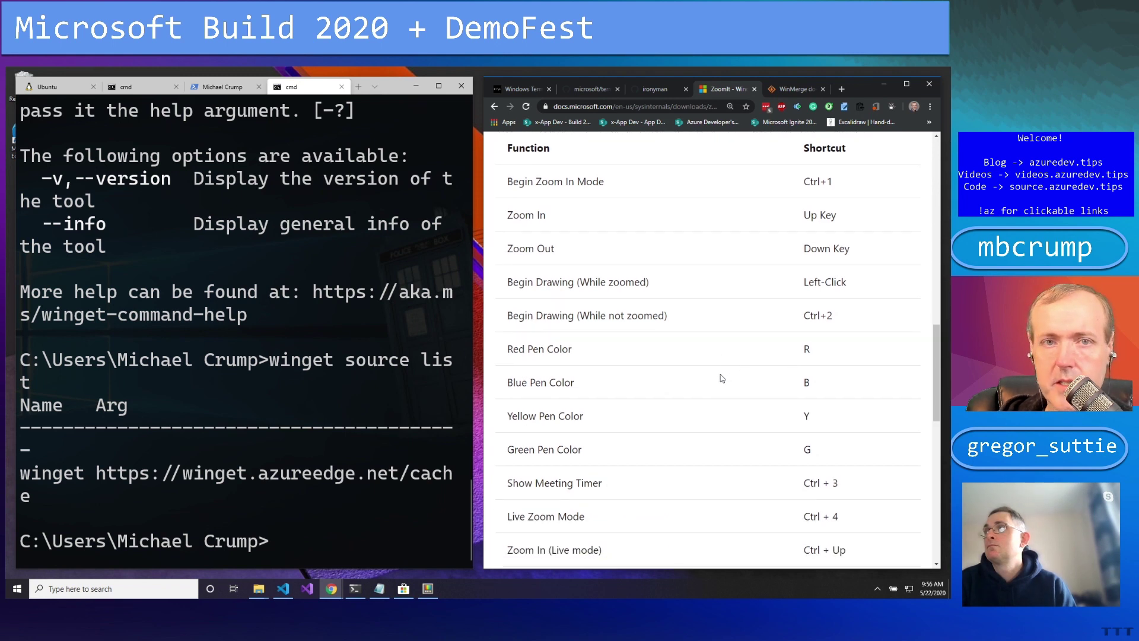
scroll(722, 378, up, 1)
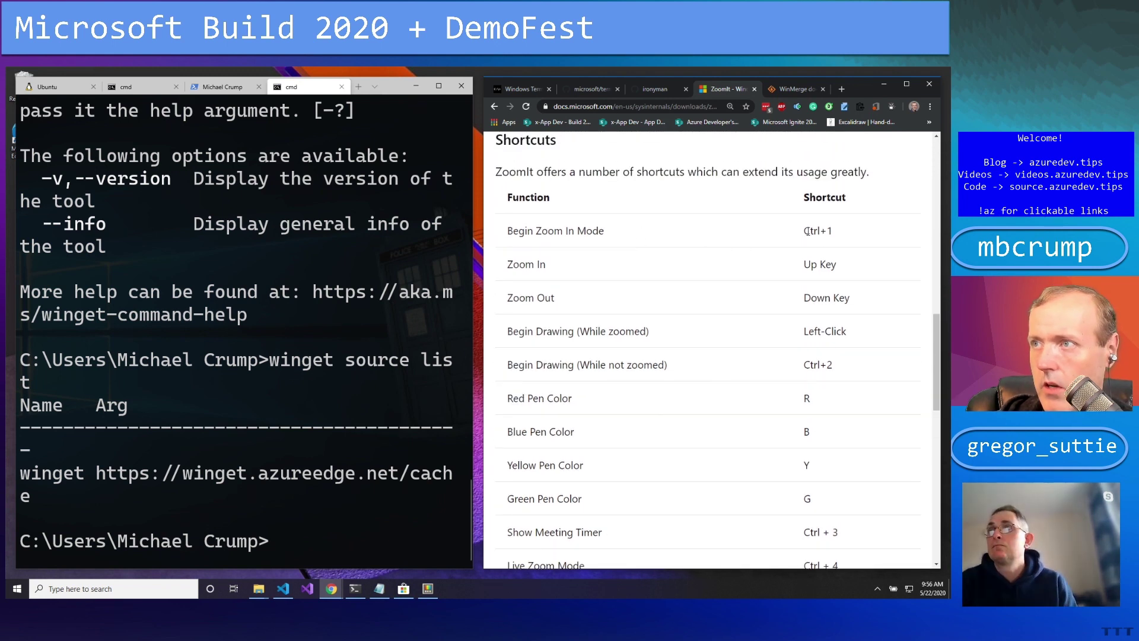
scroll(725, 321, down, 2)
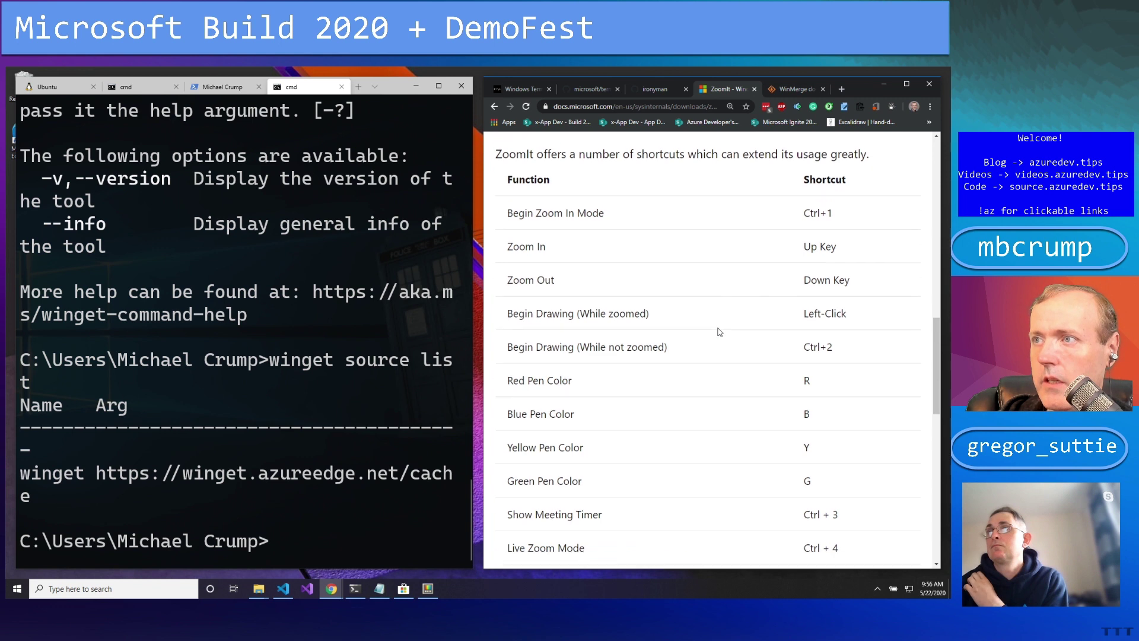
scroll(750, 311, down, 2)
scroll(706, 279, up, 1)
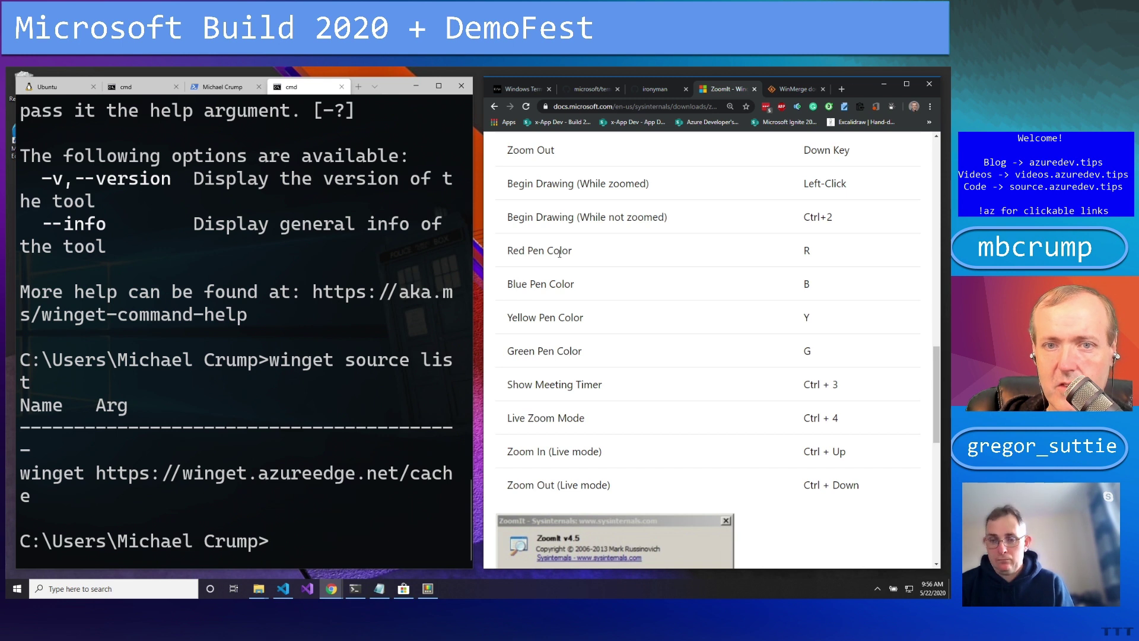
scroll(560, 253, down, 1)
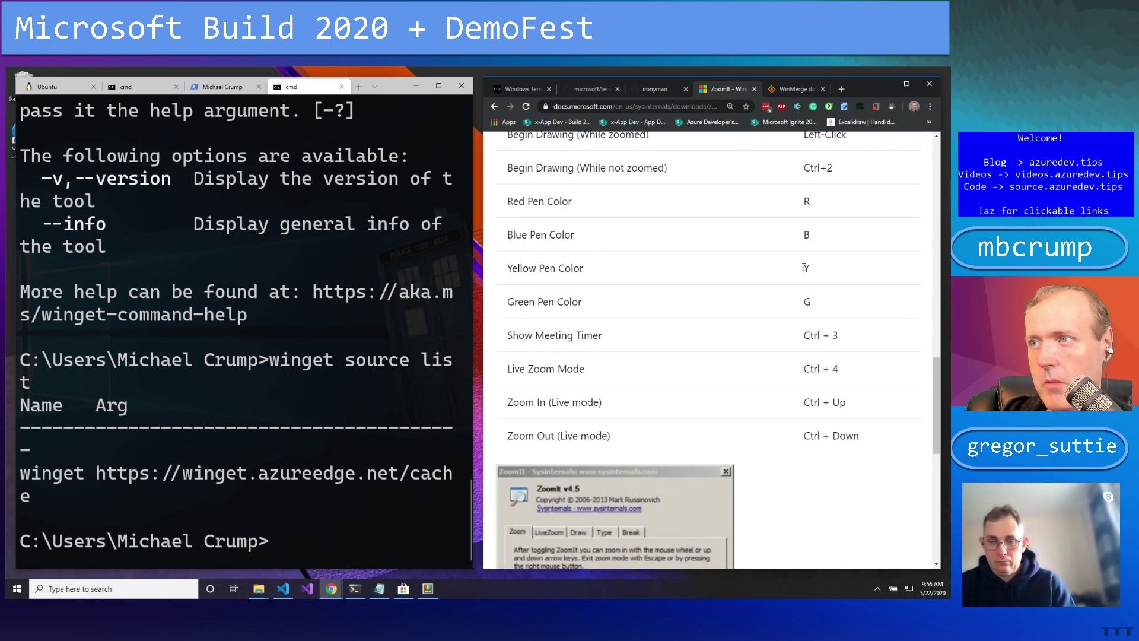
scroll(678, 396, down, 3)
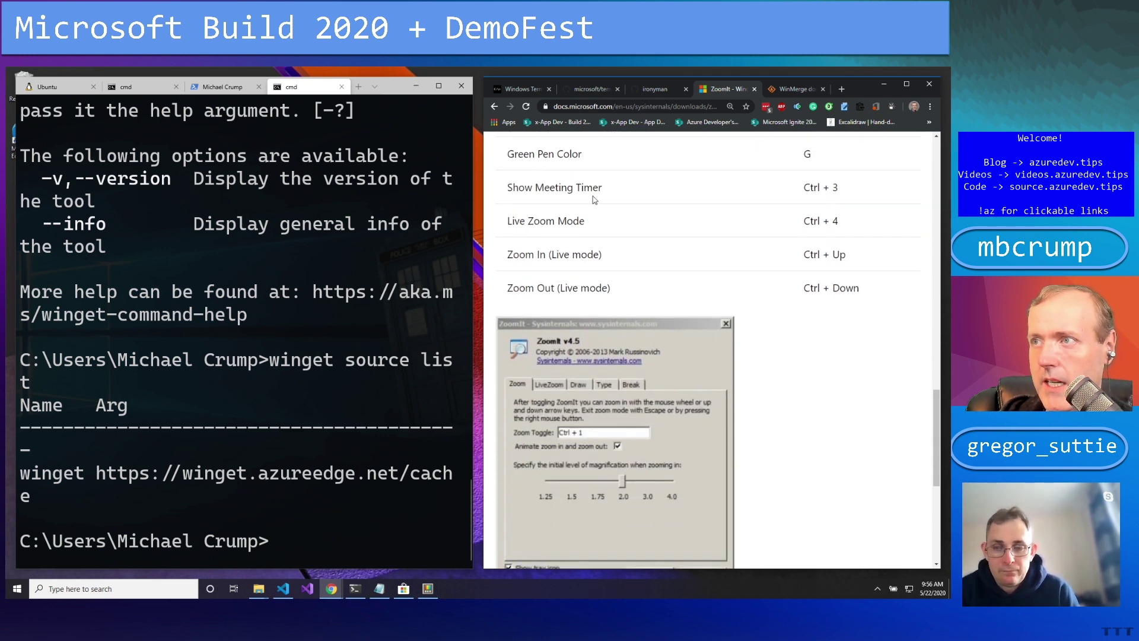
drag(515, 187, 607, 188)
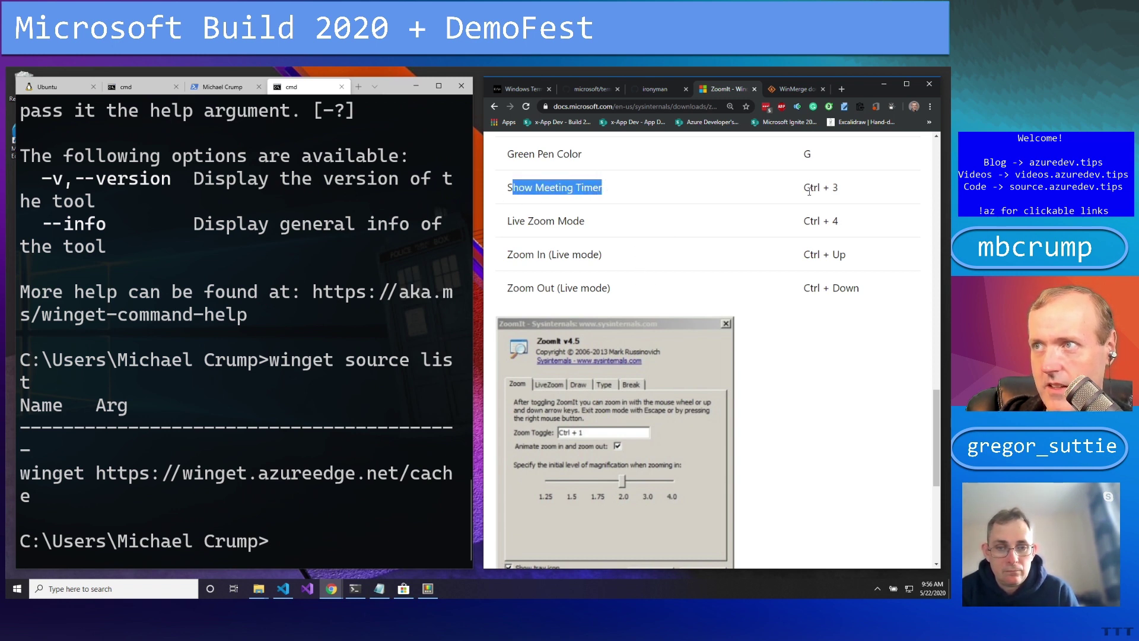
scroll(789, 317, down, 4)
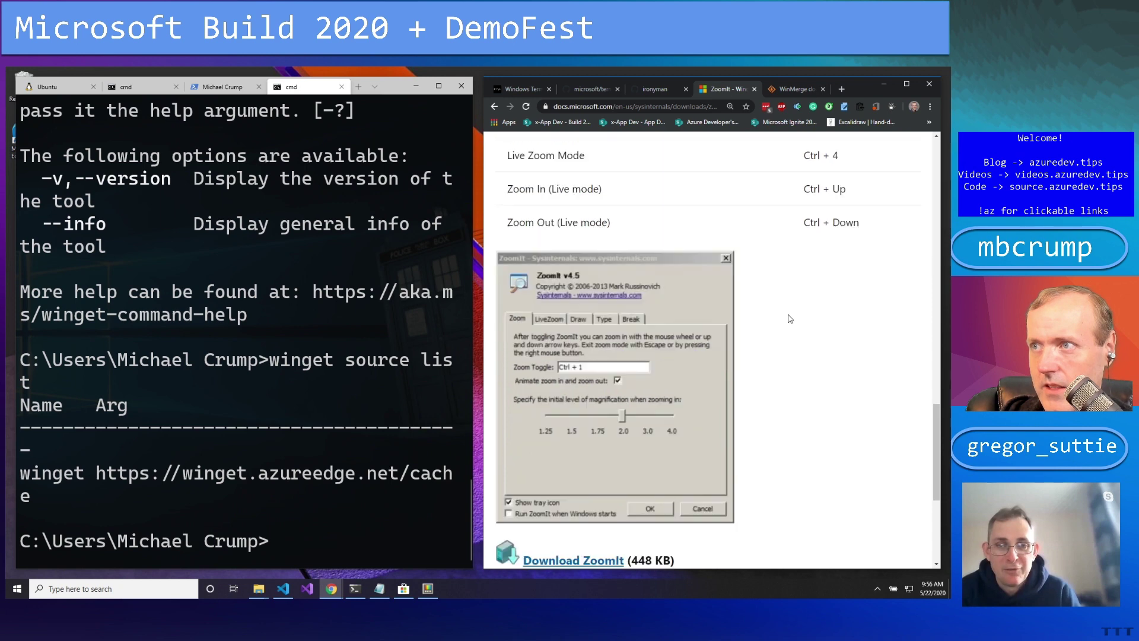
scroll(780, 315, up, 6)
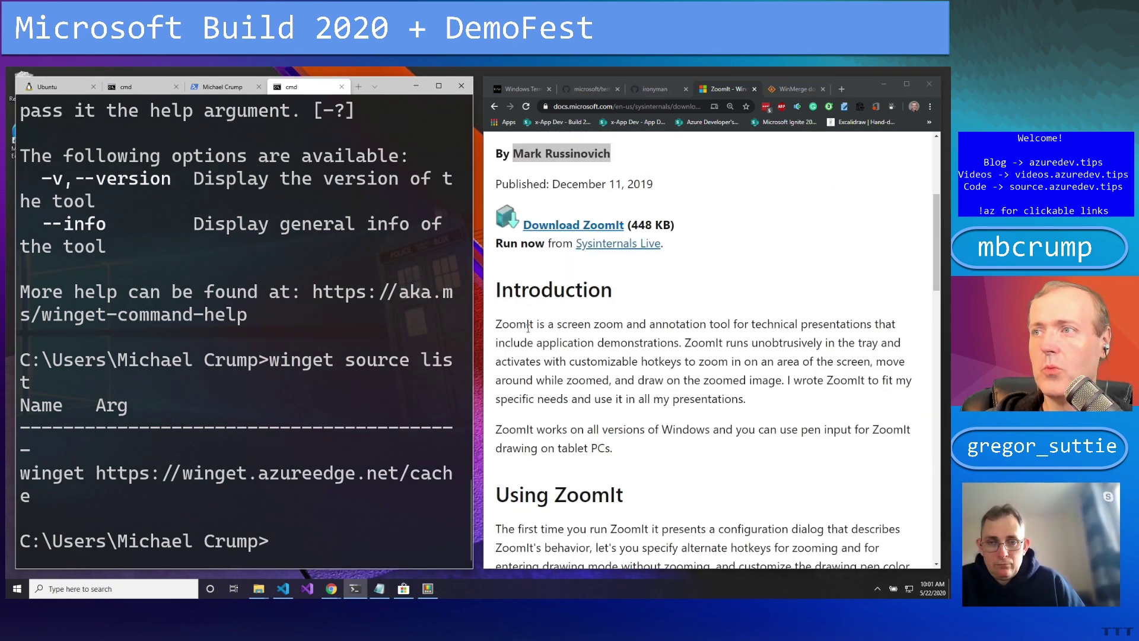
scroll(525, 336, up, 4)
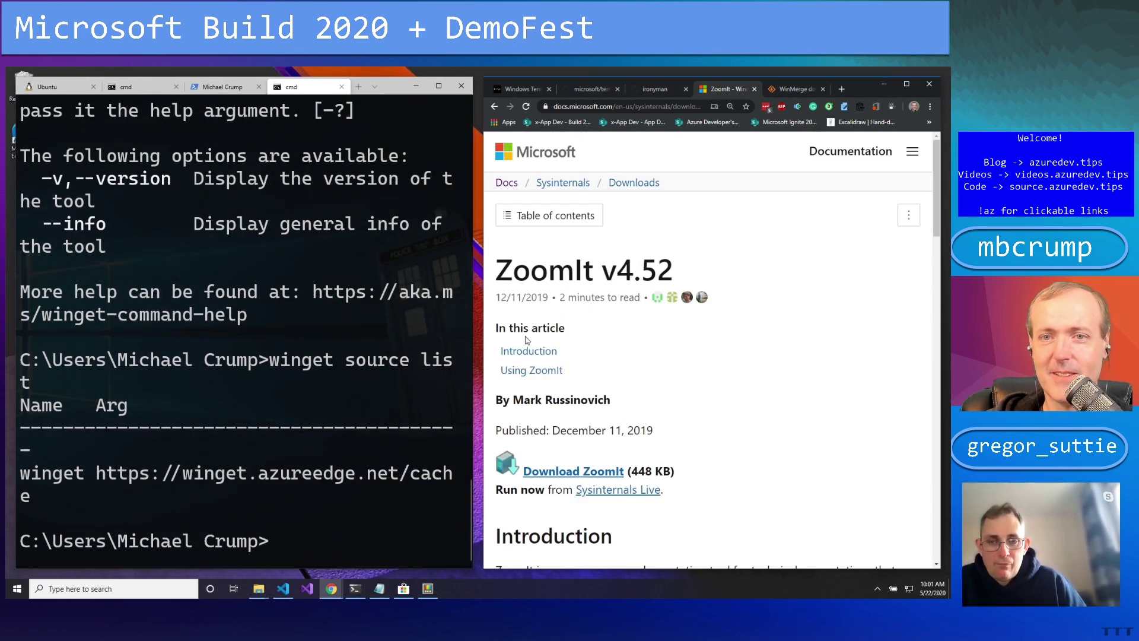